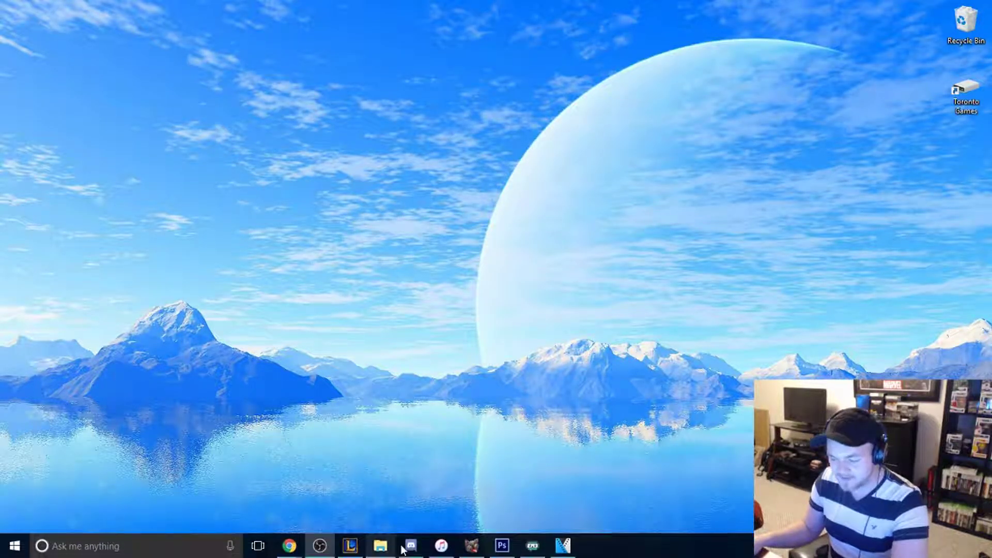
- Switch to Photoshop, view the space-picture overlay in Untitled-1 and return to the blank Untitled-2 document
{"action": "left_click", "coordinate": [501, 552]}
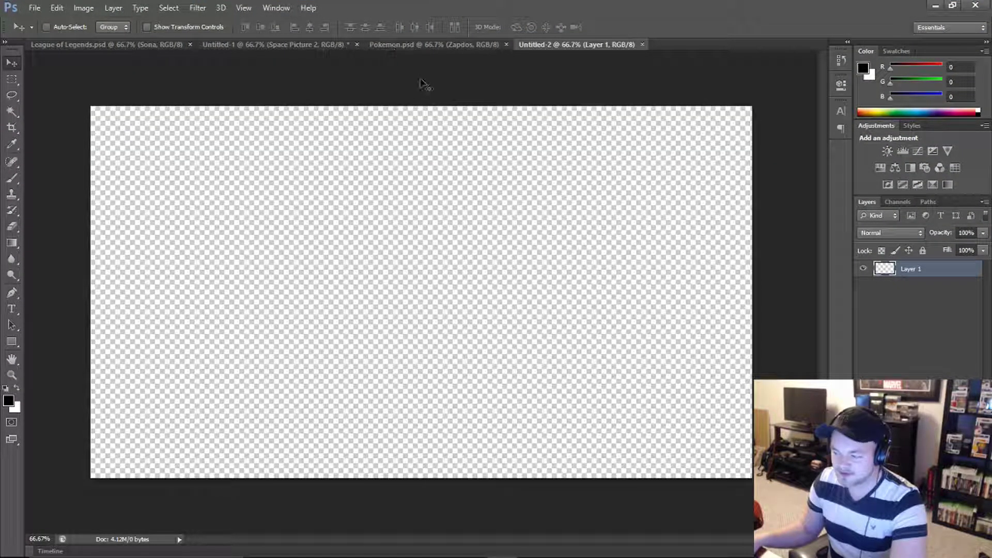
{"action": "left_click", "coordinate": [250, 44]}
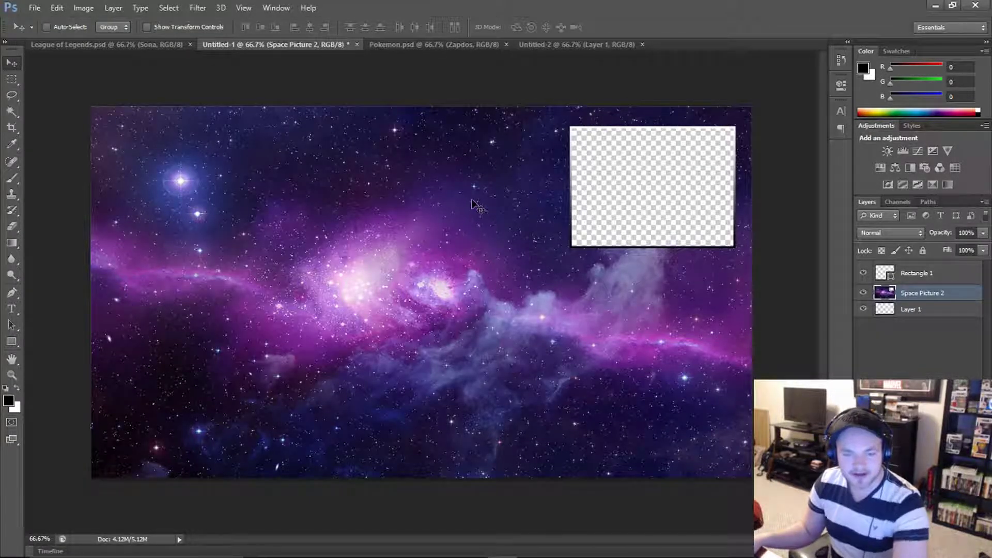
{"action": "left_click", "coordinate": [560, 45]}
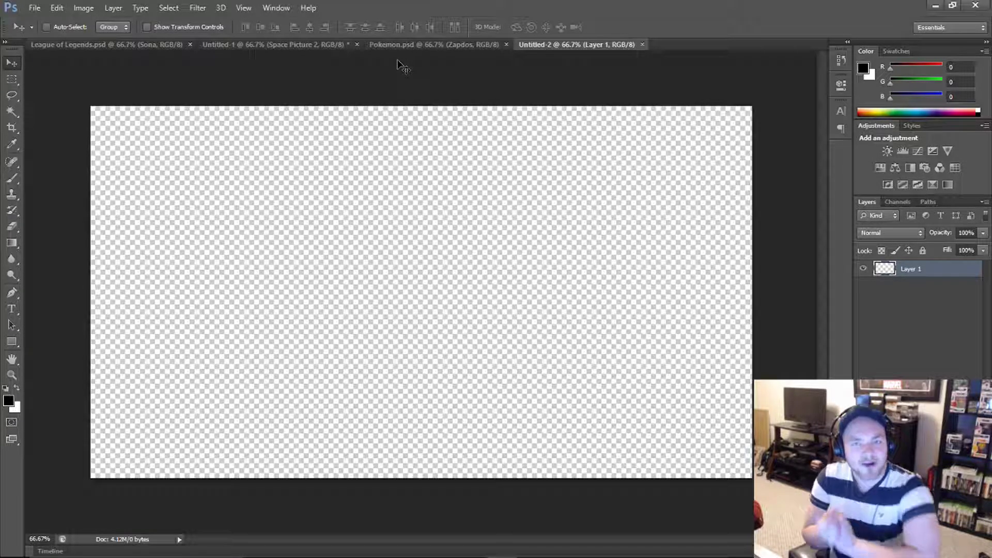
{"action": "left_click", "coordinate": [33, 9]}
{"action": "left_click", "coordinate": [47, 24]}
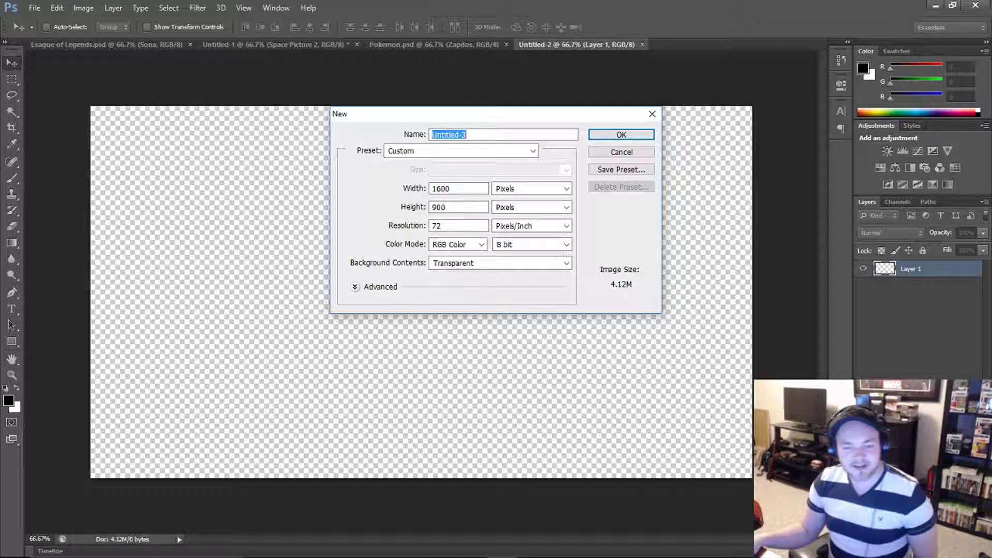
{"action": "left_click", "coordinate": [615, 152]}
- Switch to the Windows desktop and bring up the list of screen resolutions in the advanced display settings
{"action": "left_click", "coordinate": [938, 5]}
{"action": "right_click", "coordinate": [544, 221]}
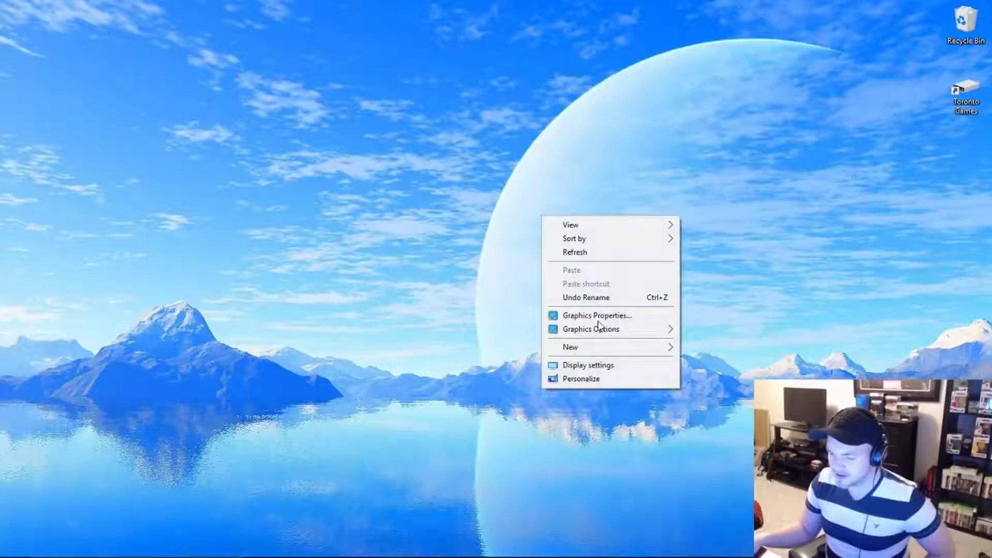
{"action": "left_click", "coordinate": [595, 363]}
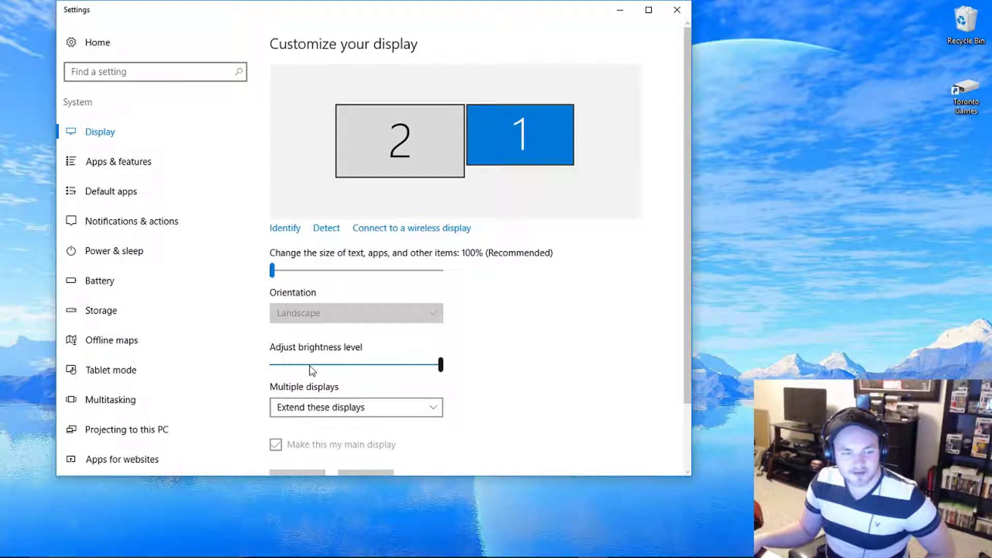
{"action": "scroll", "coordinate": [313, 377], "scroll_direction": "down", "scroll_amount": 2}
{"action": "left_click", "coordinate": [302, 435]}
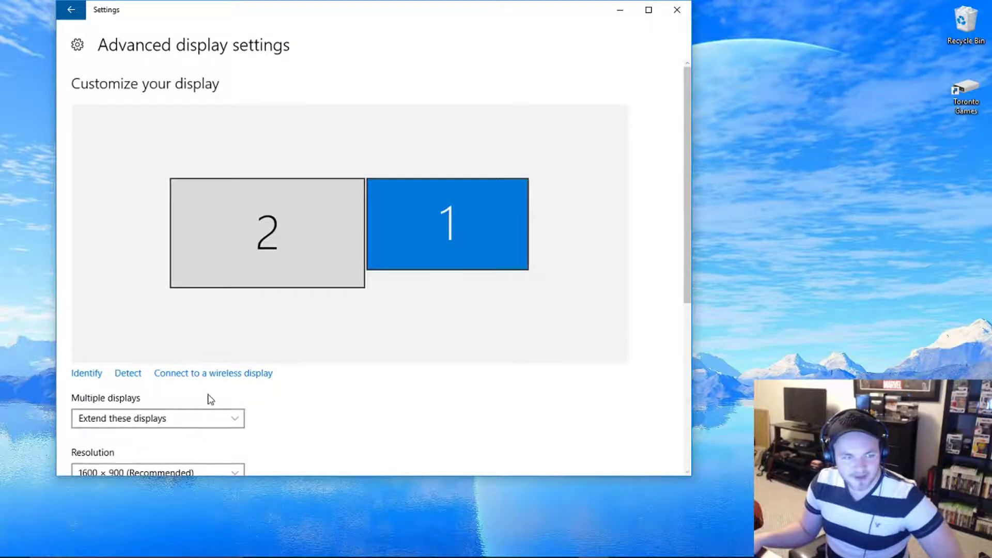
{"action": "scroll", "coordinate": [207, 396], "scroll_direction": "down", "scroll_amount": 2}
{"action": "left_click", "coordinate": [203, 414]}
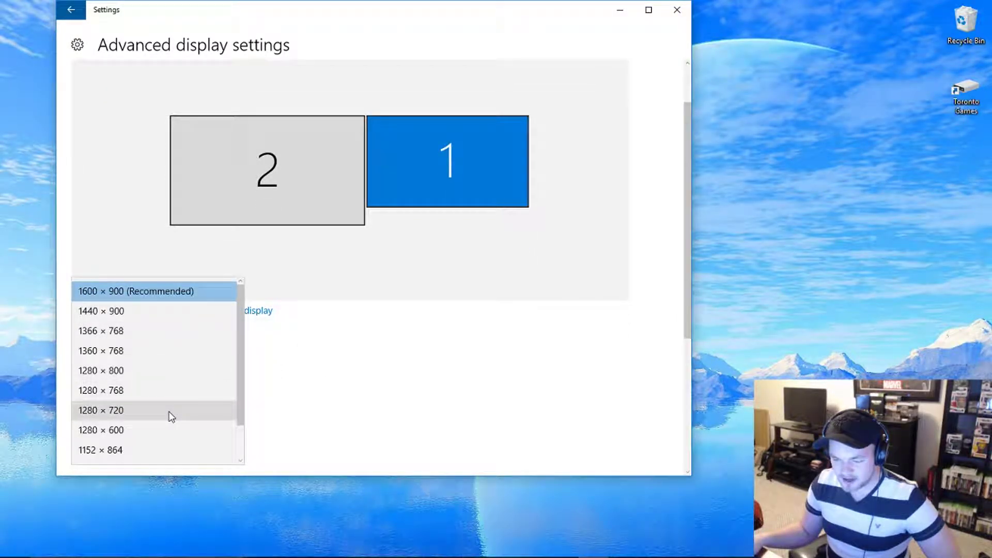
- Check which resolution is recommended among the available screen resolutions, and close the settings
{"action": "scroll", "coordinate": [146, 332], "scroll_direction": "down", "scroll_amount": 2}
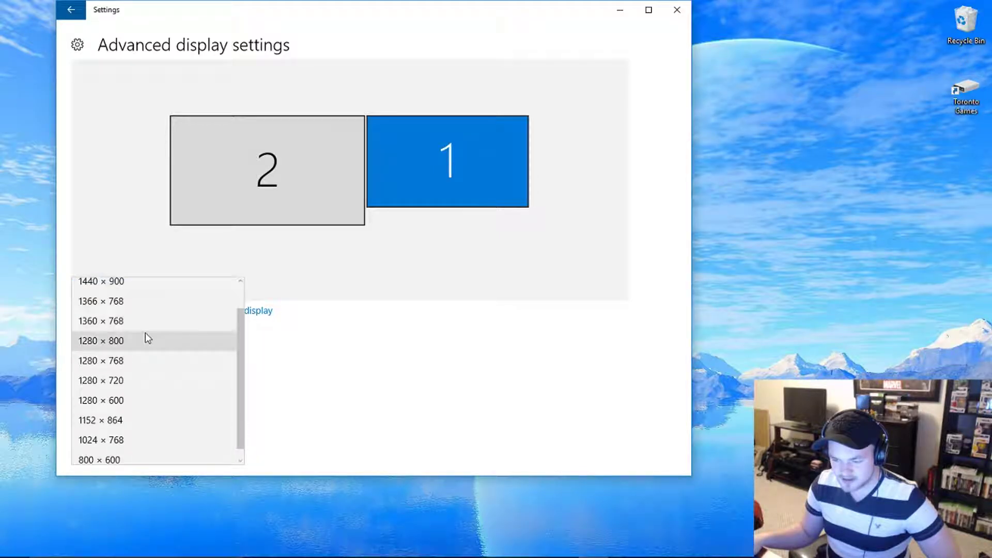
{"action": "scroll", "coordinate": [138, 326], "scroll_direction": "up", "scroll_amount": 2}
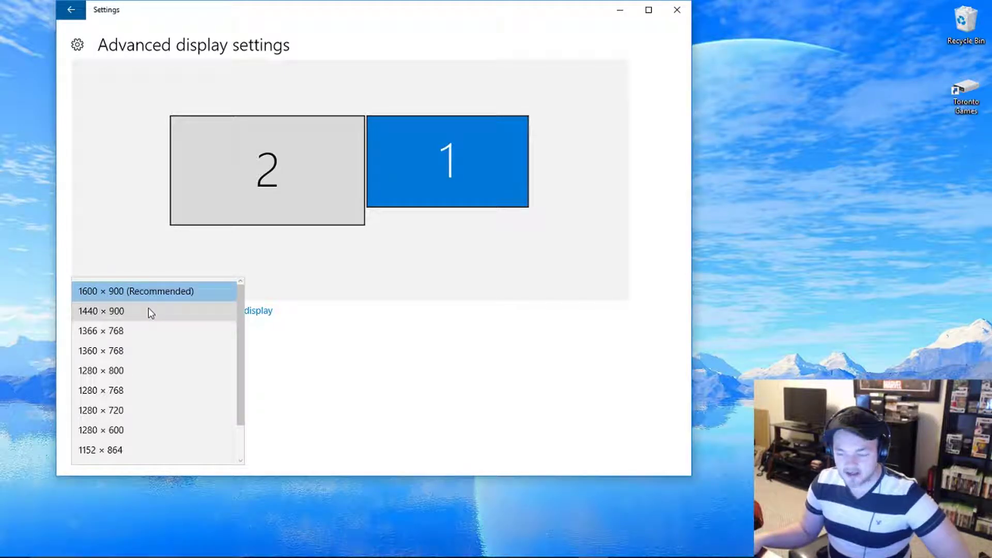
{"action": "scroll", "coordinate": [142, 310], "scroll_direction": "down", "scroll_amount": 1}
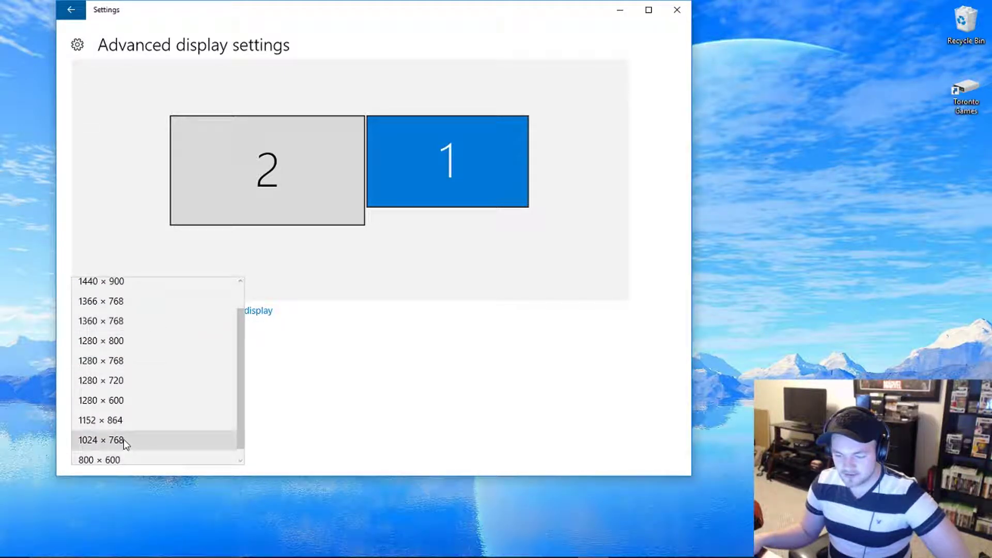
{"action": "scroll", "coordinate": [132, 371], "scroll_direction": "up", "scroll_amount": 1}
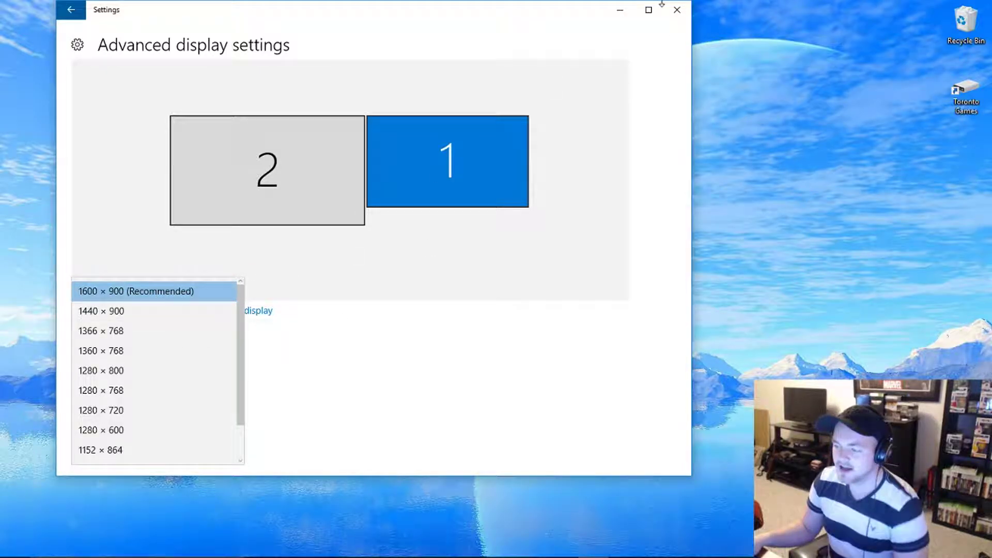
{"action": "left_click", "coordinate": [677, 10]}
- Return to Photoshop and start a new document 1600 pixels wide and 900 pixels high
{"action": "left_click", "coordinate": [502, 547]}
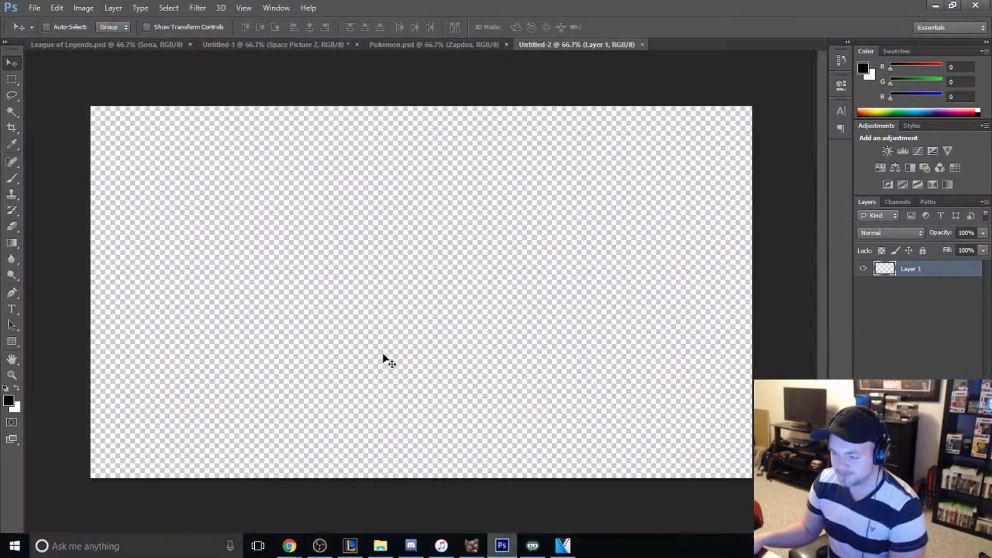
{"action": "left_click", "coordinate": [34, 8]}
{"action": "left_click", "coordinate": [186, 21]}
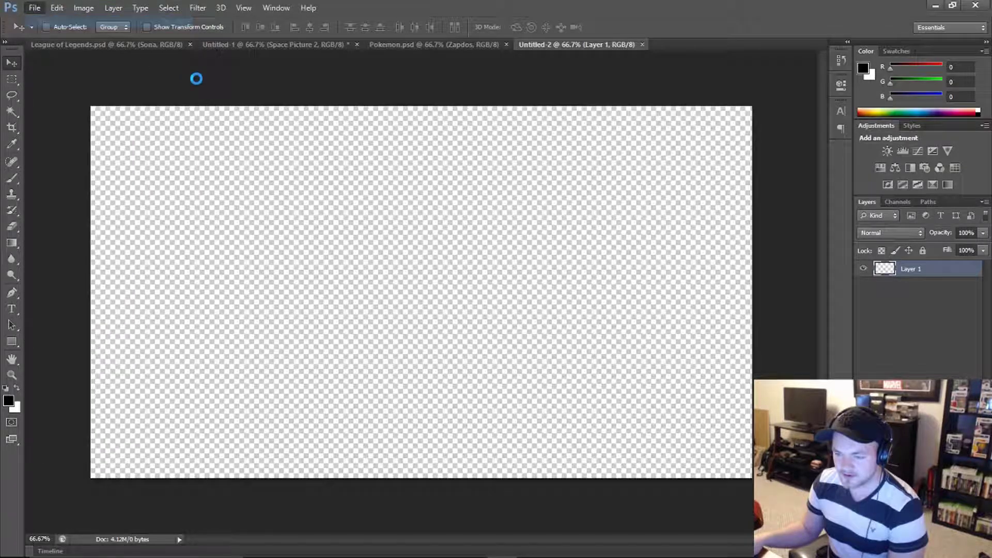
{"action": "double_click", "coordinate": [472, 192]}
{"action": "key", "text": "Tab"}
{"action": "left_click", "coordinate": [529, 189]}
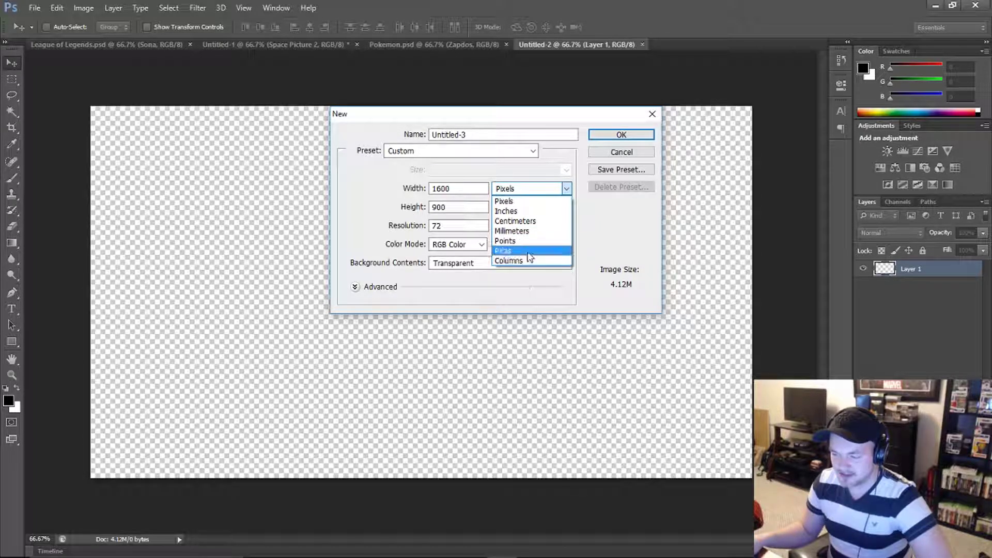
{"action": "left_click", "coordinate": [505, 190]}
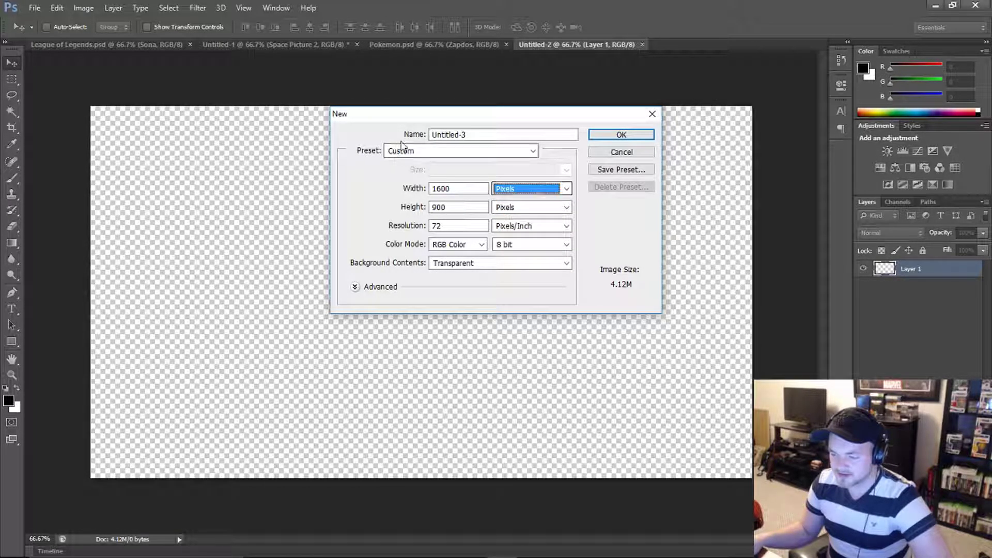
- Create the new document with transparent background contents, and close the old Untitled-2 document
{"action": "left_click", "coordinate": [473, 263]}
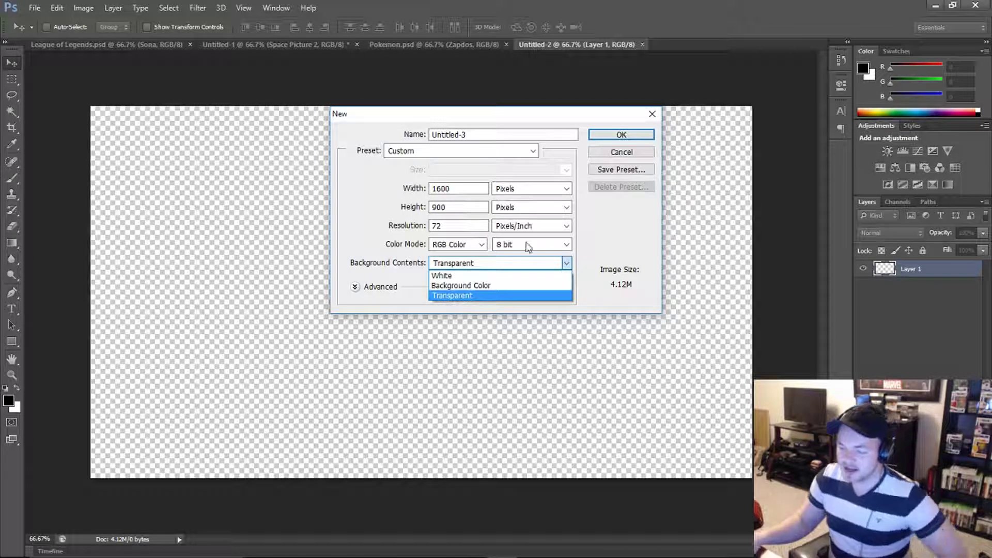
{"action": "left_click", "coordinate": [481, 276]}
{"action": "left_click", "coordinate": [444, 265]}
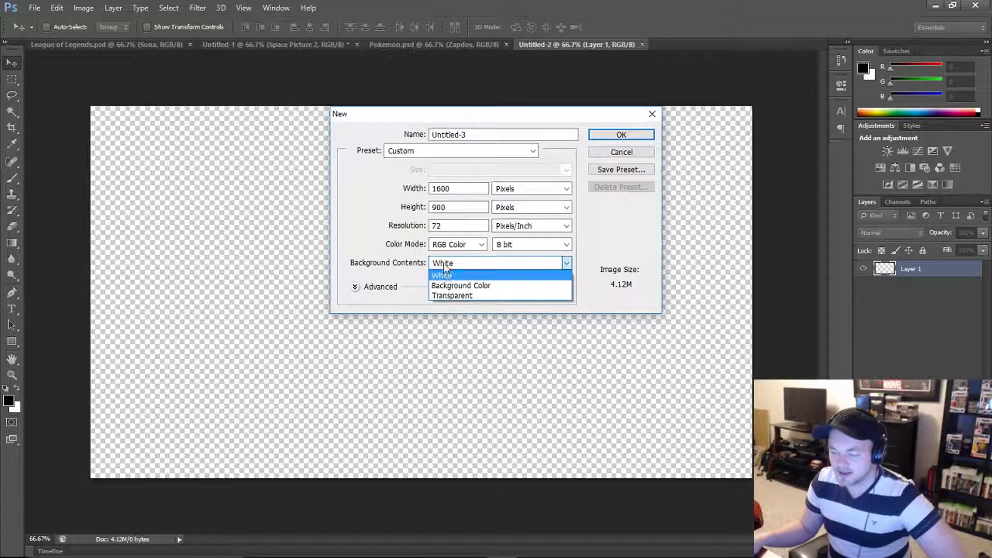
{"action": "left_click", "coordinate": [452, 295]}
{"action": "left_click", "coordinate": [622, 136]}
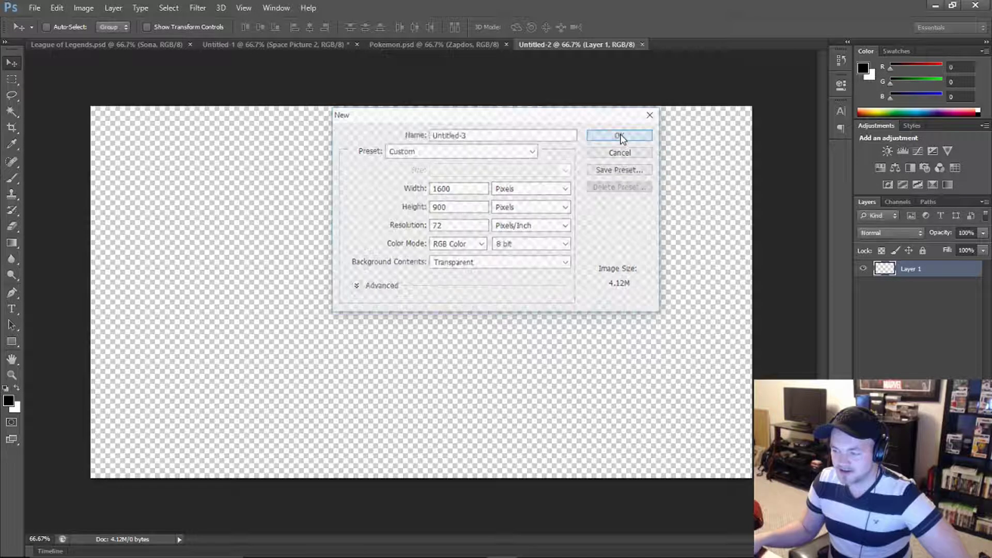
{"action": "left_click", "coordinate": [618, 45]}
{"action": "left_click", "coordinate": [642, 44]}
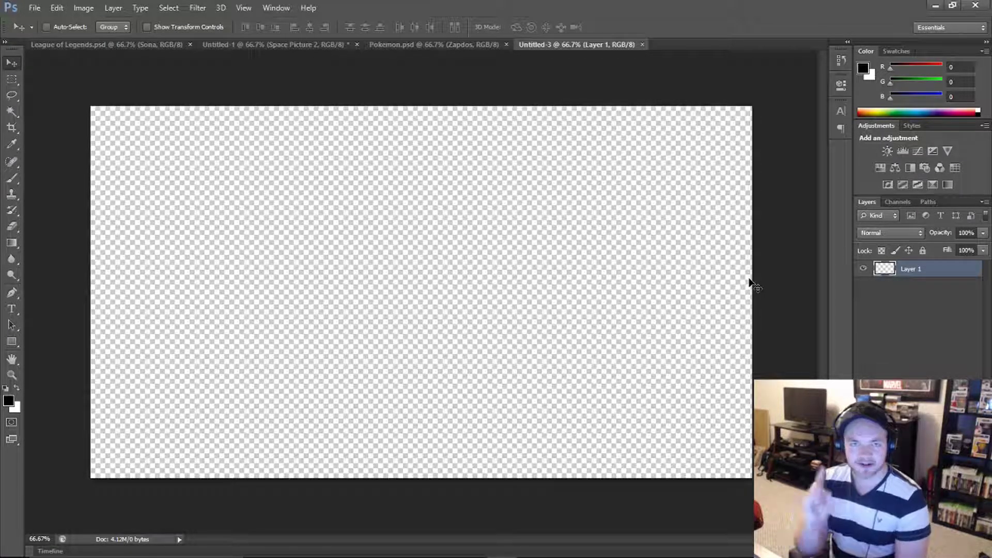
- Switch to Chrome and search for Google in a new browser tab
{"action": "left_click", "coordinate": [293, 551]}
{"action": "left_click", "coordinate": [258, 497]}
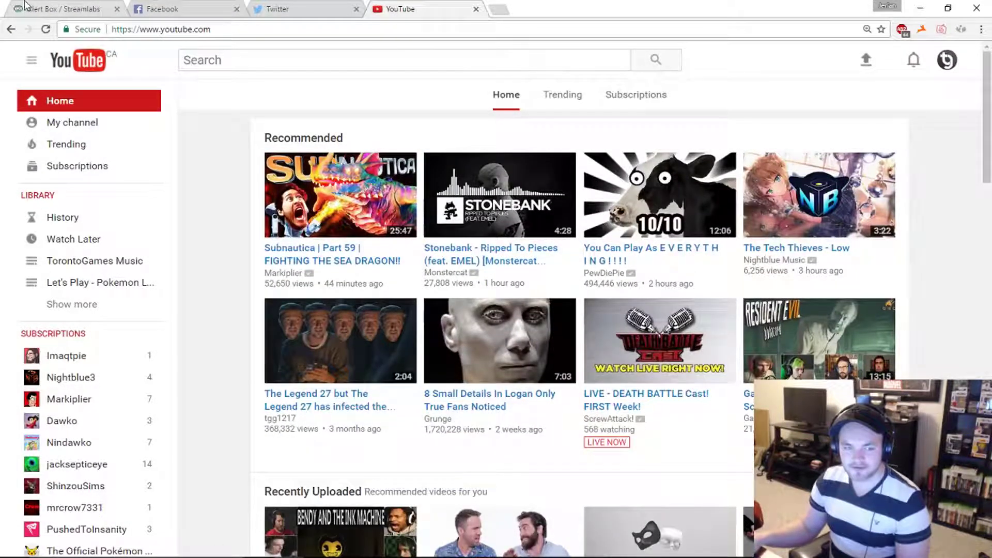
{"action": "left_click", "coordinate": [499, 9]}
{"action": "type", "text": "googlle"}
{"action": "key", "text": "Return"}
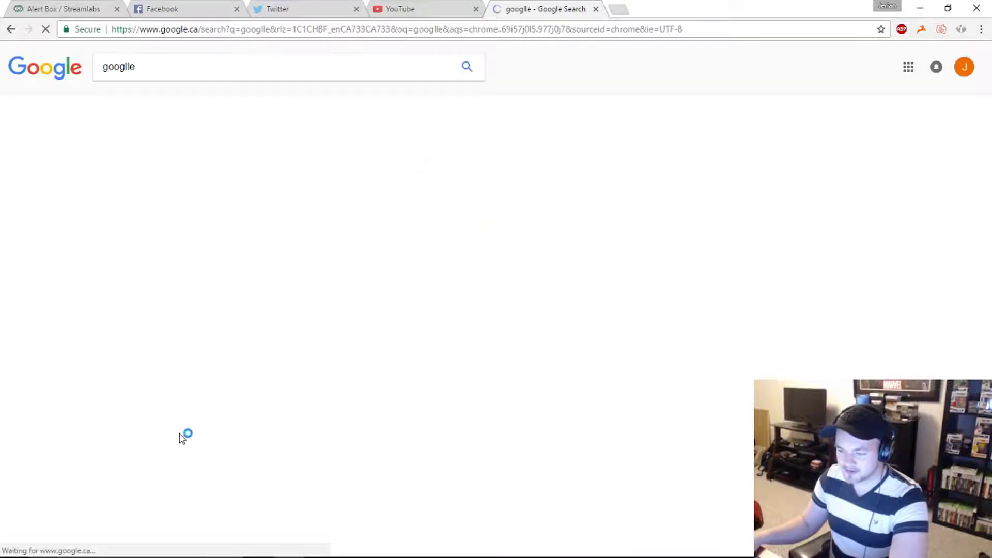
- Search Google Images for "epic backgrounds" and browse the results for a suitable background picture
{"action": "key", "text": "BackSpace"}
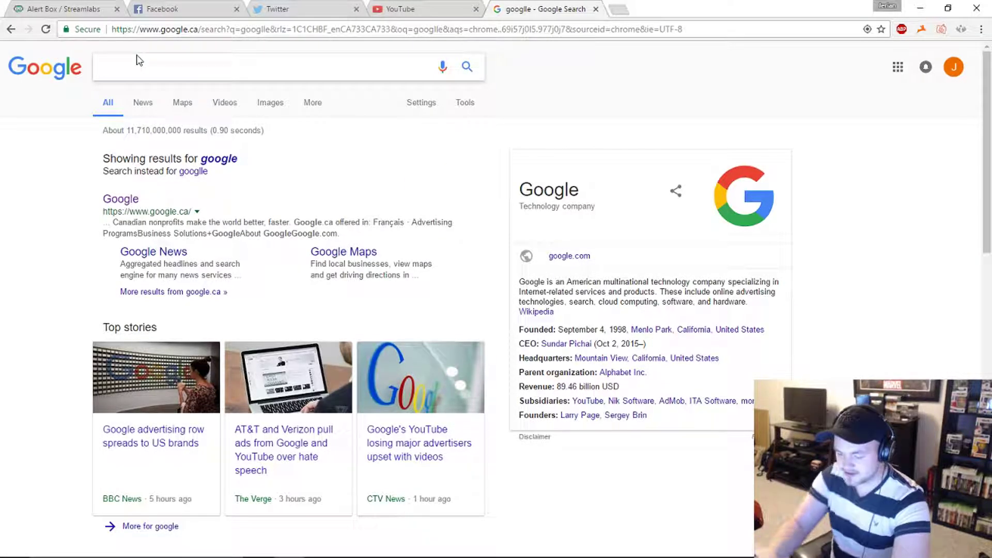
{"action": "type", "text": "epic backgrounds"}
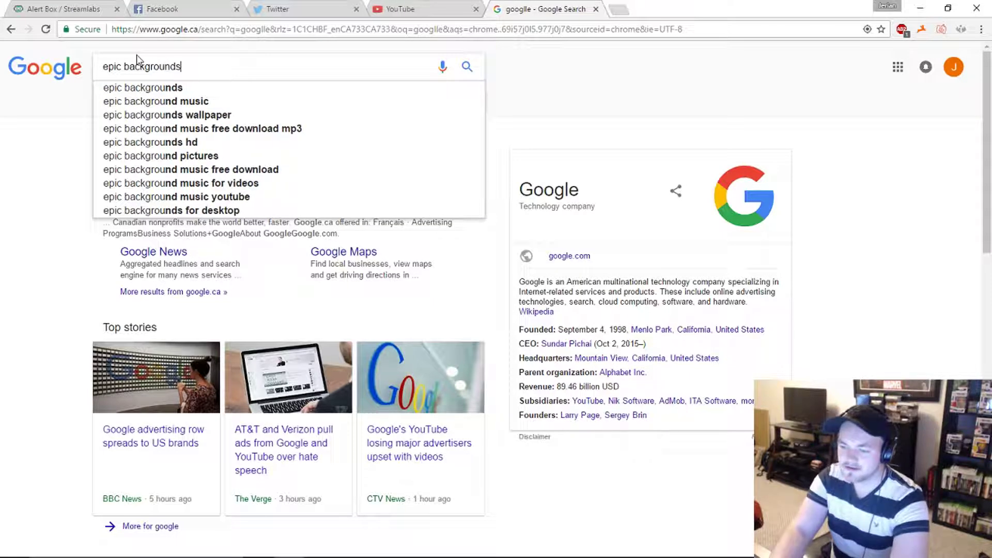
{"action": "key", "text": "Return"}
{"action": "left_click", "coordinate": [152, 105]}
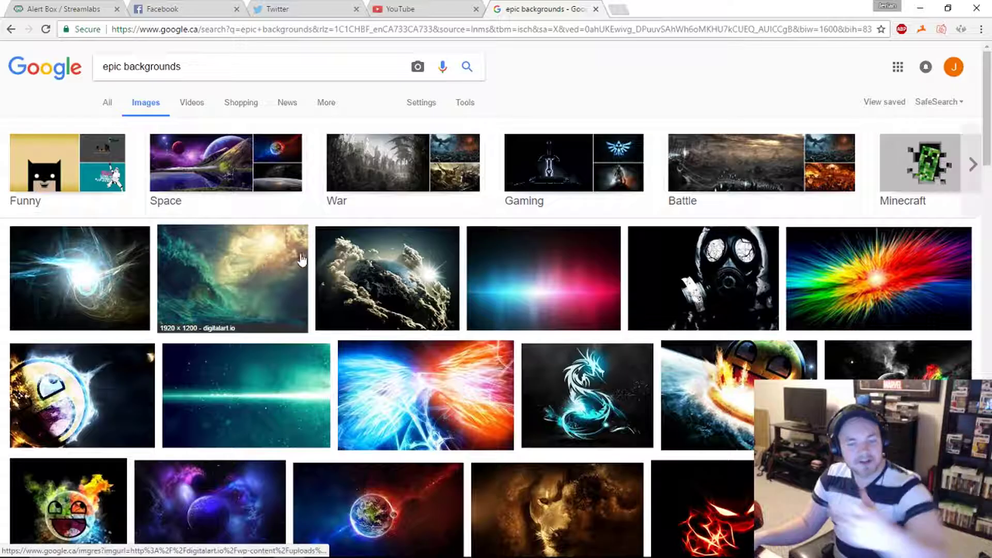
{"action": "scroll", "coordinate": [361, 261], "scroll_direction": "down", "scroll_amount": 4}
{"action": "scroll", "coordinate": [361, 259], "scroll_direction": "down", "scroll_amount": 5}
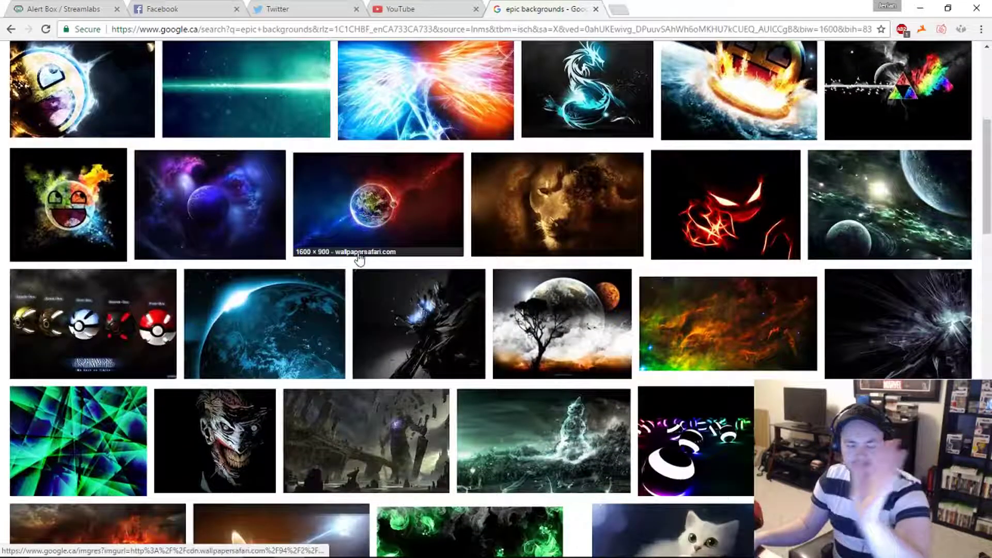
{"action": "scroll", "coordinate": [362, 265], "scroll_direction": "up", "scroll_amount": 6}
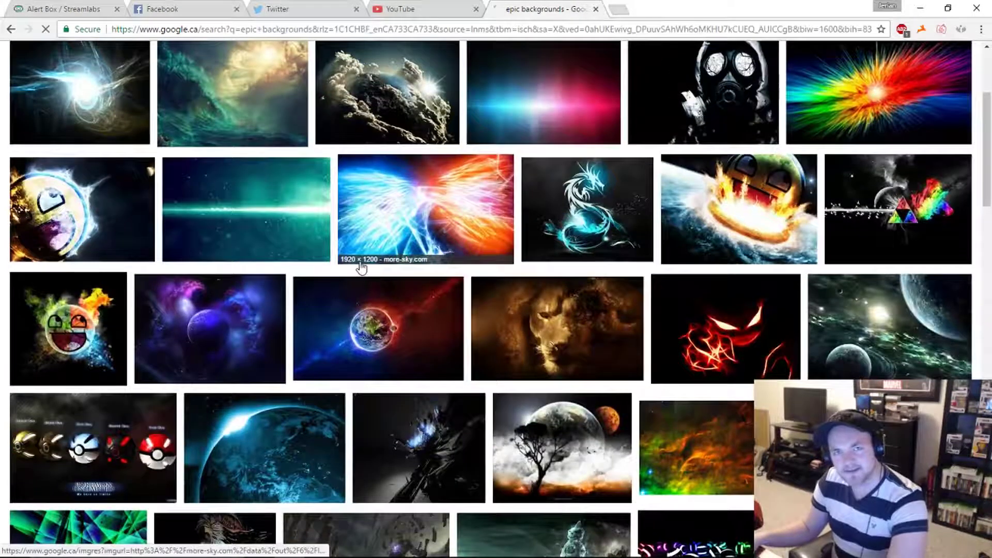
{"action": "scroll", "coordinate": [286, 251], "scroll_direction": "up", "scroll_amount": 1}
{"action": "scroll", "coordinate": [286, 251], "scroll_direction": "up", "scroll_amount": 3}
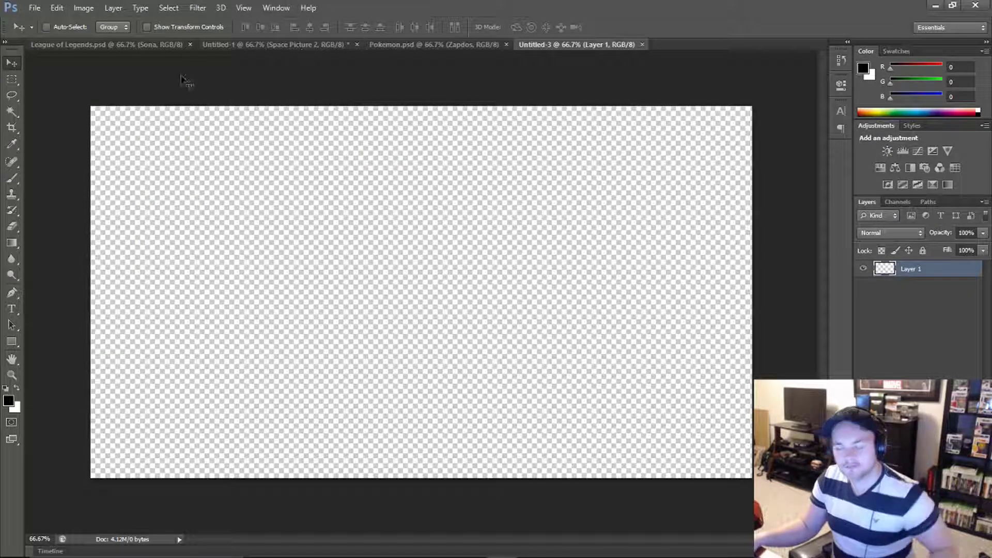
- Add a new layer with the default name, Normal mode and 100% opacity to the blank Photoshop document
{"action": "left_click", "coordinate": [985, 202]}
{"action": "left_click", "coordinate": [966, 207]}
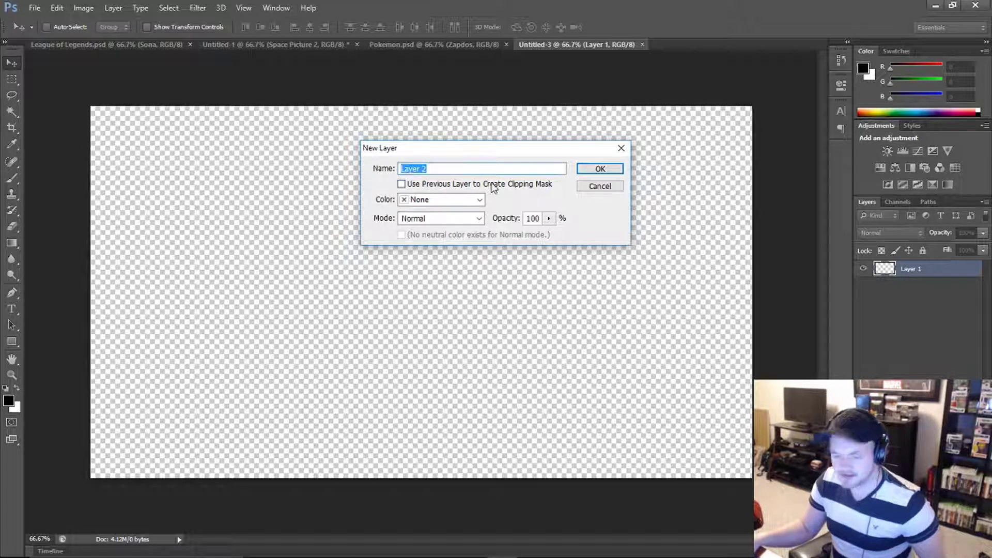
{"action": "left_click", "coordinate": [599, 169]}
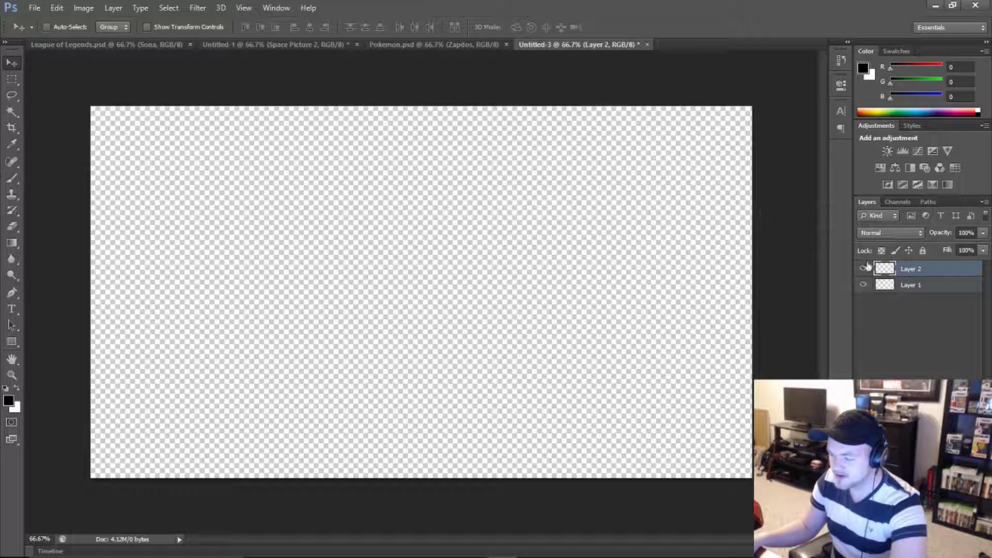
- Open League Overlay.png as a separate document and close it again
{"action": "left_click", "coordinate": [34, 8]}
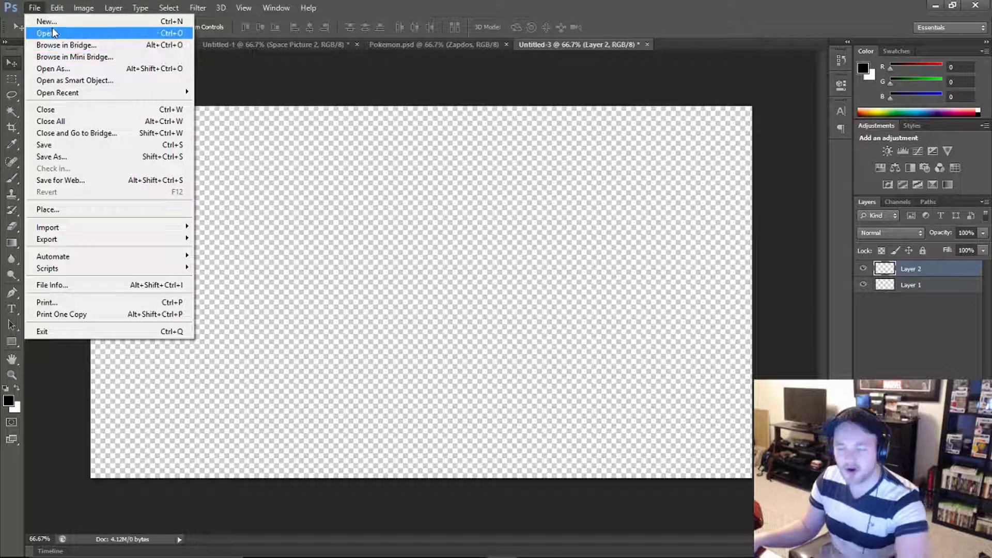
{"action": "left_click", "coordinate": [53, 33]}
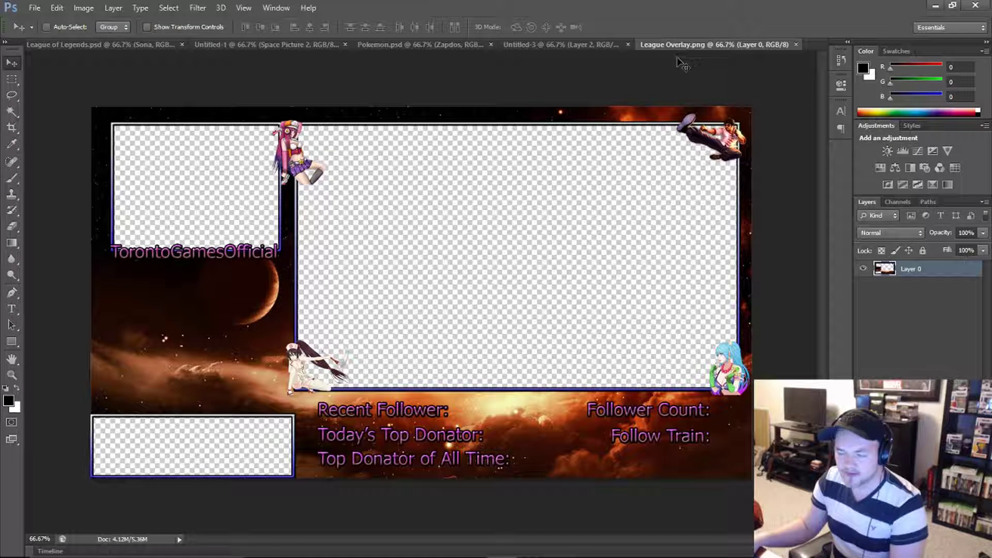
{"action": "left_click", "coordinate": [795, 45]}
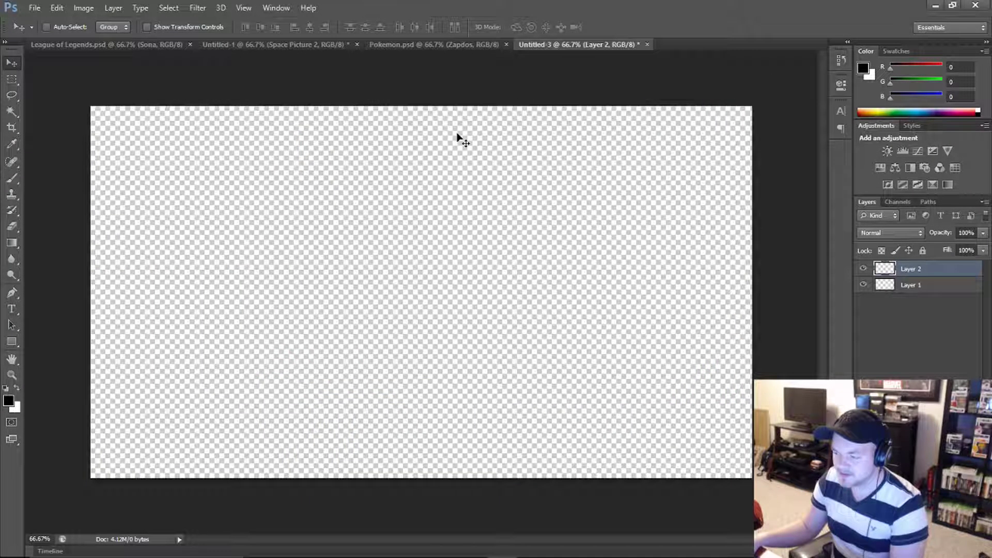
- Place Space Picture 3.jpg at its fitted size across the canvas and rasterize its layer
{"action": "left_click", "coordinate": [36, 7]}
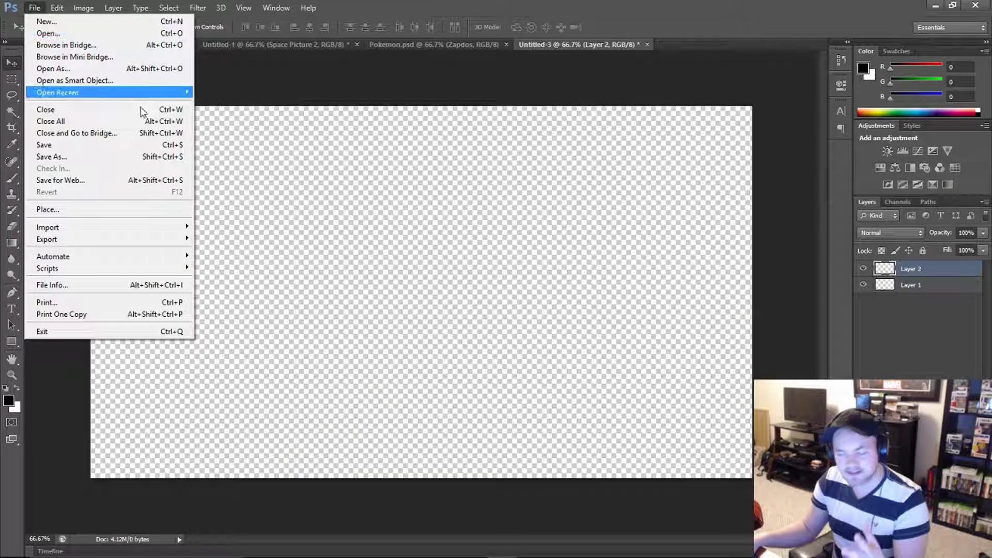
{"action": "left_click", "coordinate": [147, 209]}
{"action": "scroll", "coordinate": [538, 244], "scroll_direction": "down", "scroll_amount": 5}
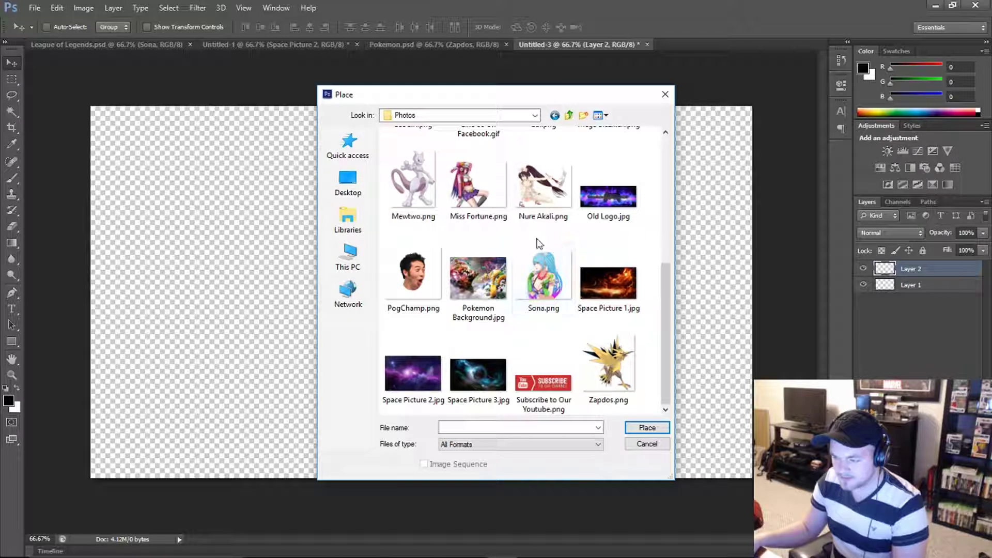
{"action": "double_click", "coordinate": [482, 365]}
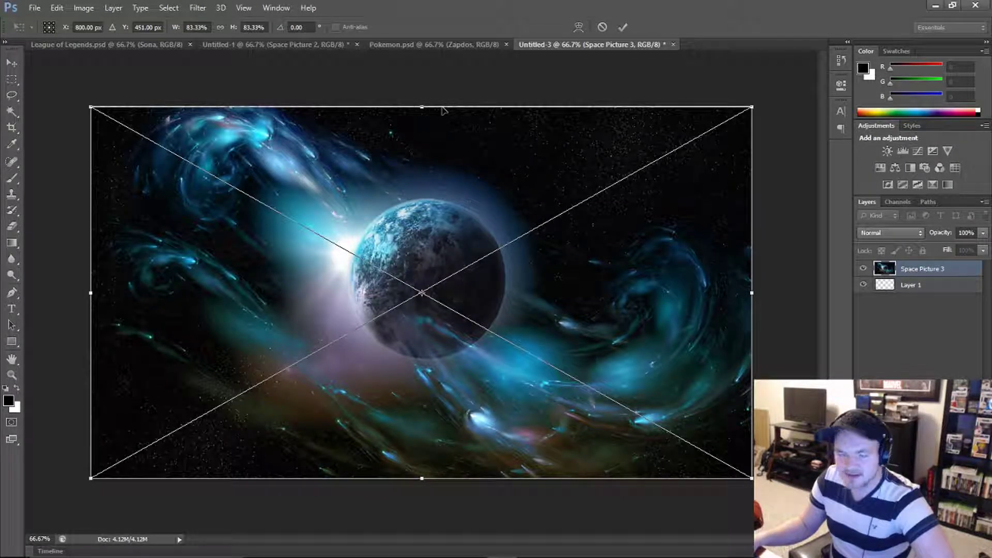
{"action": "key", "text": "Return"}
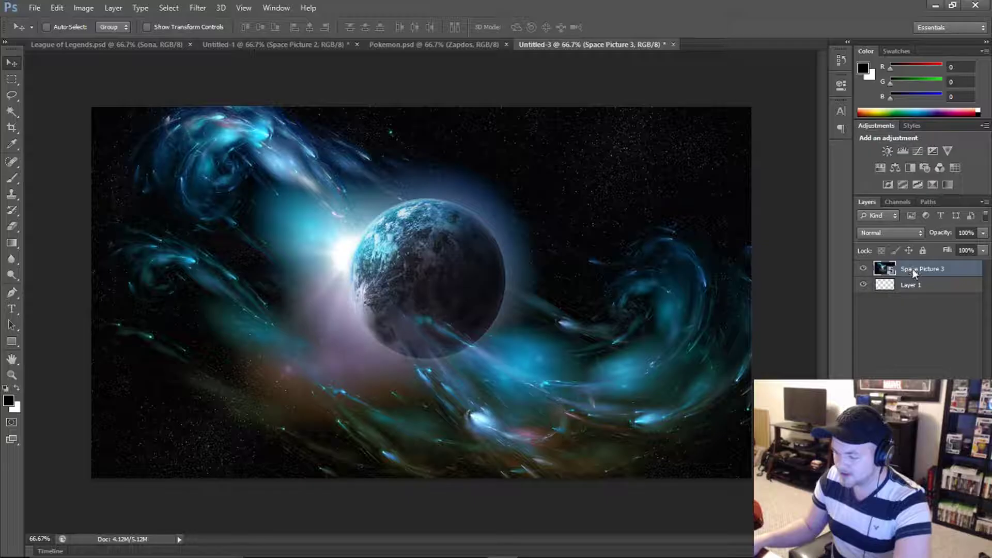
{"action": "right_click", "coordinate": [914, 273]}
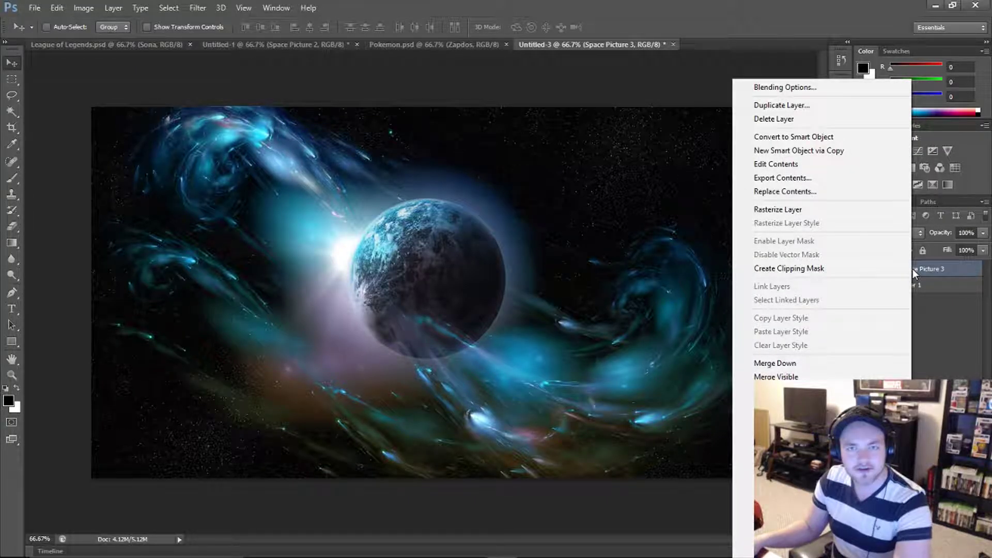
{"action": "left_click", "coordinate": [789, 211]}
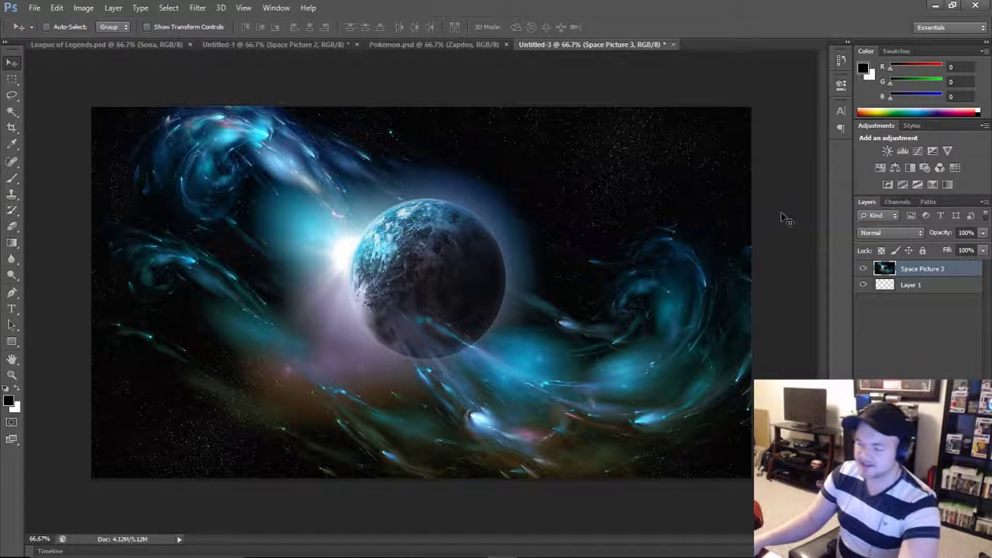
- Draw an unfilled 5 pt rectangle about 424 × 337 px in the canvas's upper-left corner and cut away the Space Picture 3 background inside it
{"action": "key", "text": "u"}
{"action": "left_click_drag", "start_coordinate": [105, 122], "coordinate": [278, 257]}
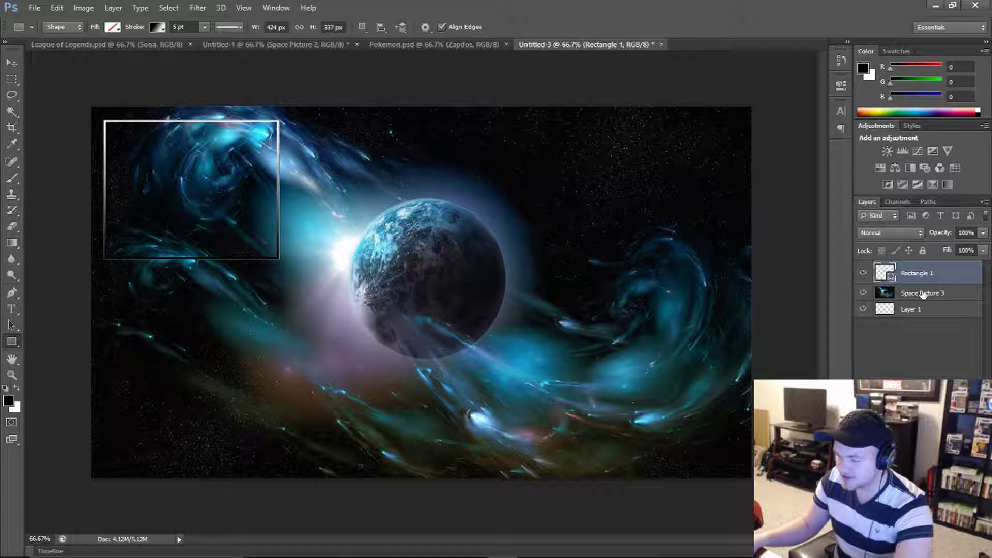
{"action": "left_click", "coordinate": [918, 293]}
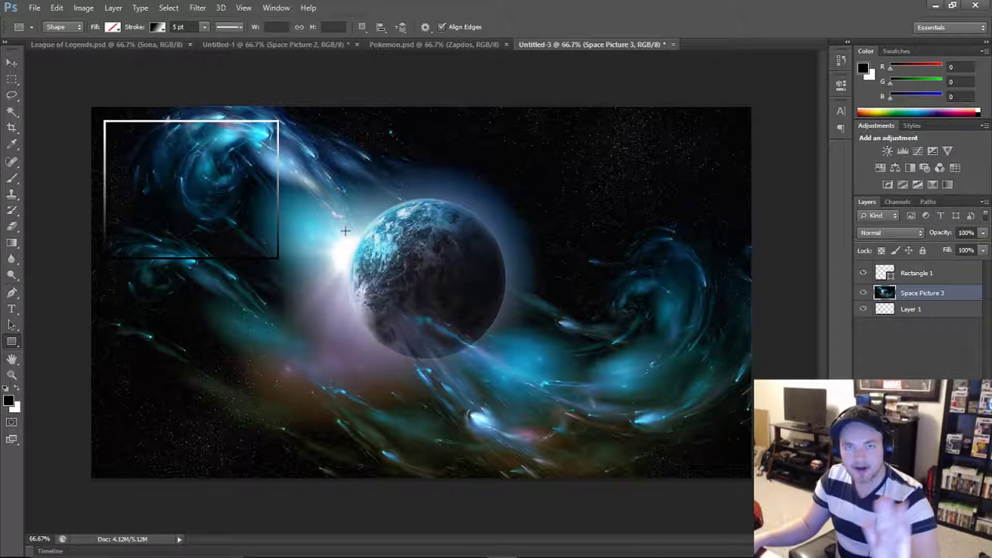
{"action": "key", "text": "m"}
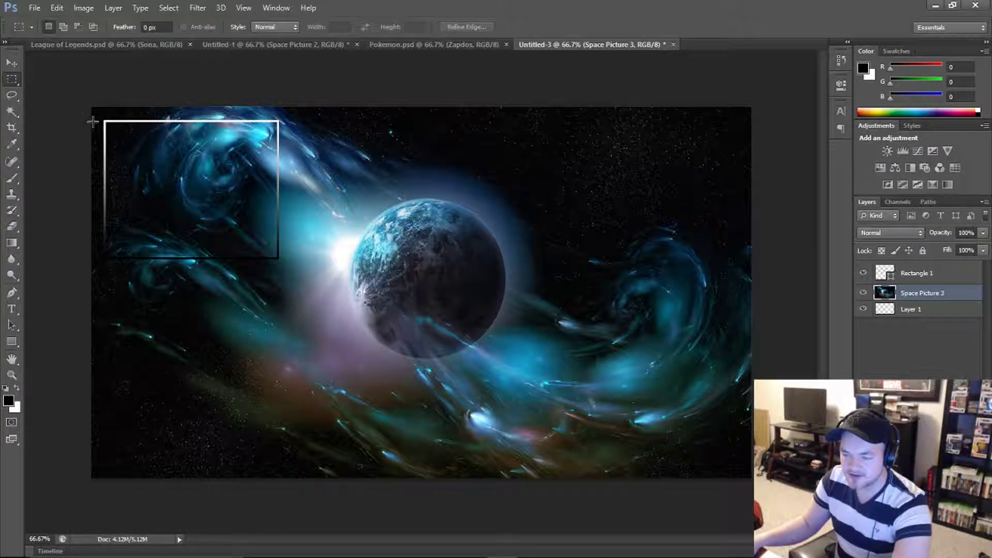
- Rename the rectangle layer as Webcam Border
{"action": "double_click", "coordinate": [918, 273]}
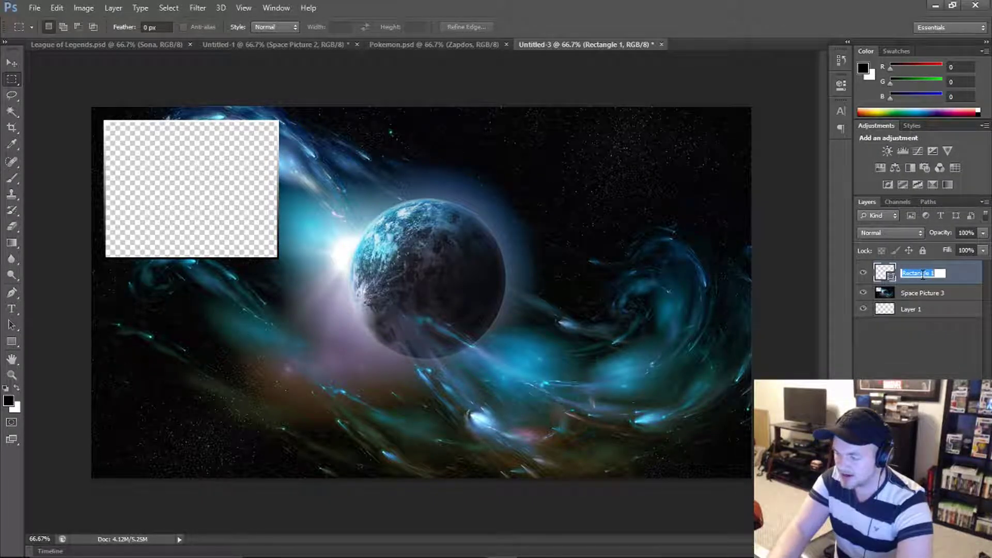
{"action": "type", "text": "Webcam Borde"}
{"action": "key", "text": "Return"}
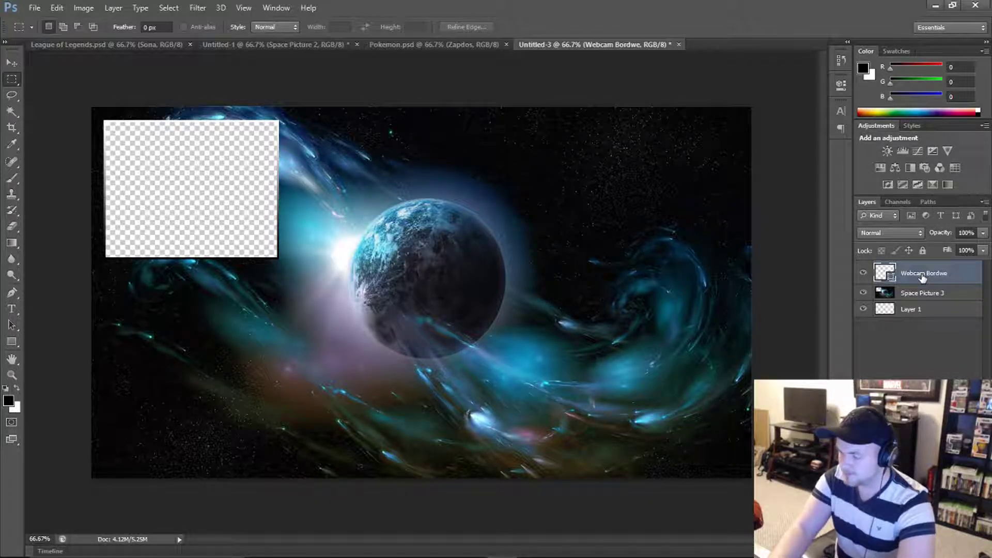
{"action": "double_click", "coordinate": [923, 274]}
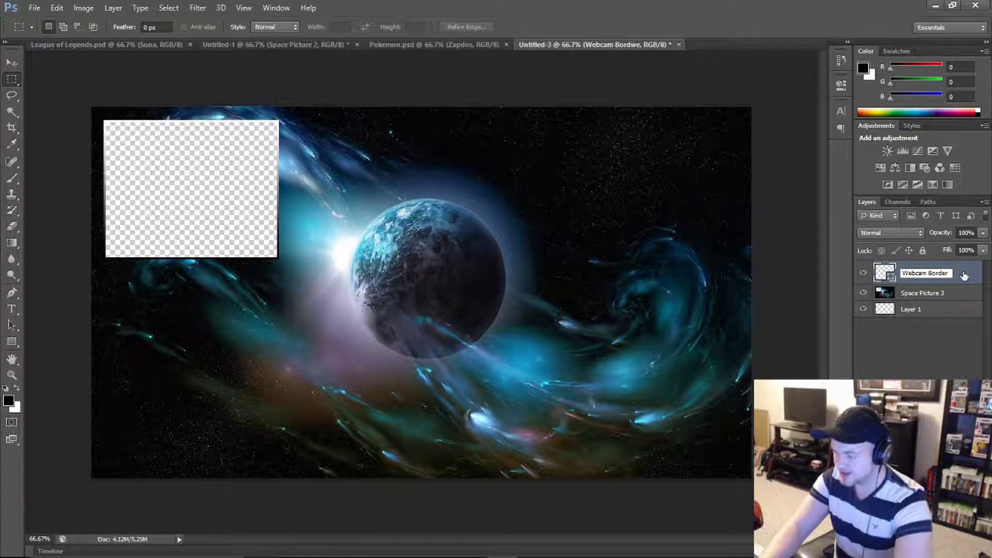
{"action": "key", "text": "Return"}
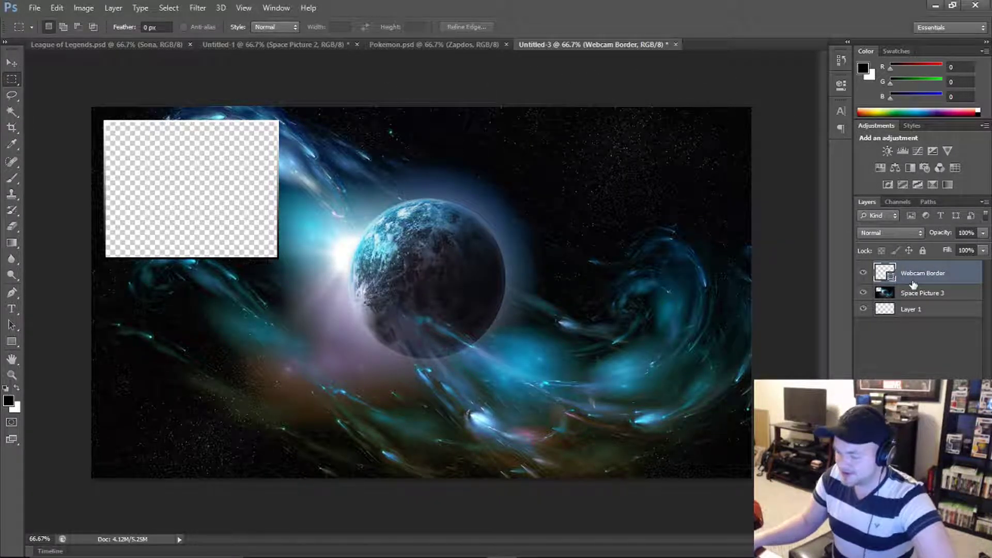
- Apply a stroke and a gradient overlay to the Webcam Border layer, sampling the gradient colours from the space background
{"action": "double_click", "coordinate": [951, 274]}
{"action": "left_click", "coordinate": [440, 205]}
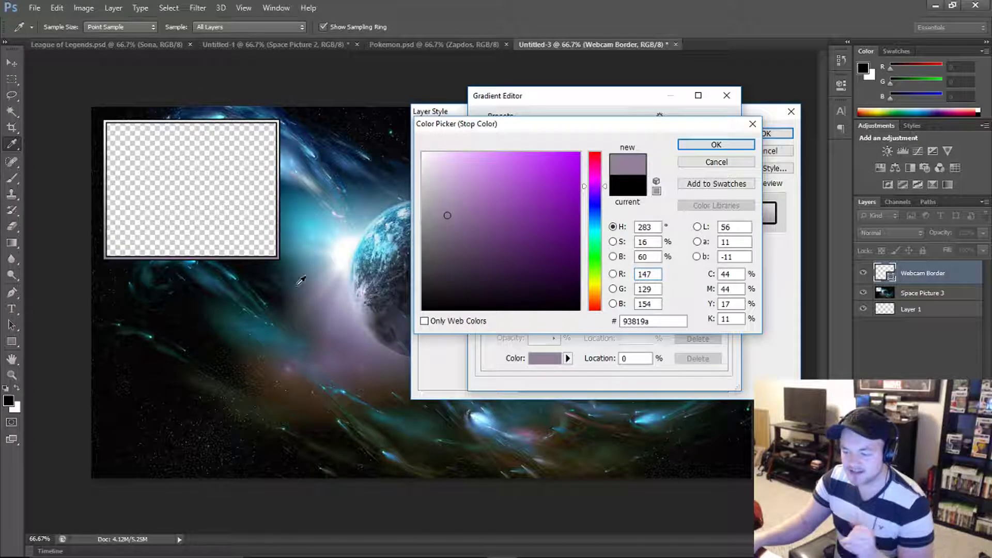
{"action": "left_click", "coordinate": [323, 161]}
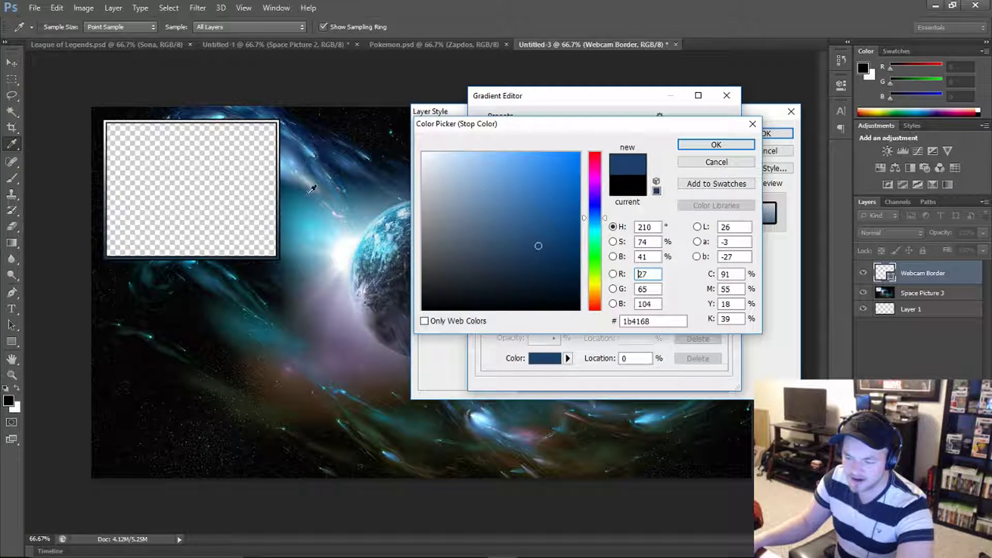
{"action": "left_click", "coordinate": [234, 282]}
- Add the text TorontoGamesOfficial, enlarge it to about 43 pt and position it across the webcam frame's lower edge
{"action": "left_click", "coordinate": [237, 279]}
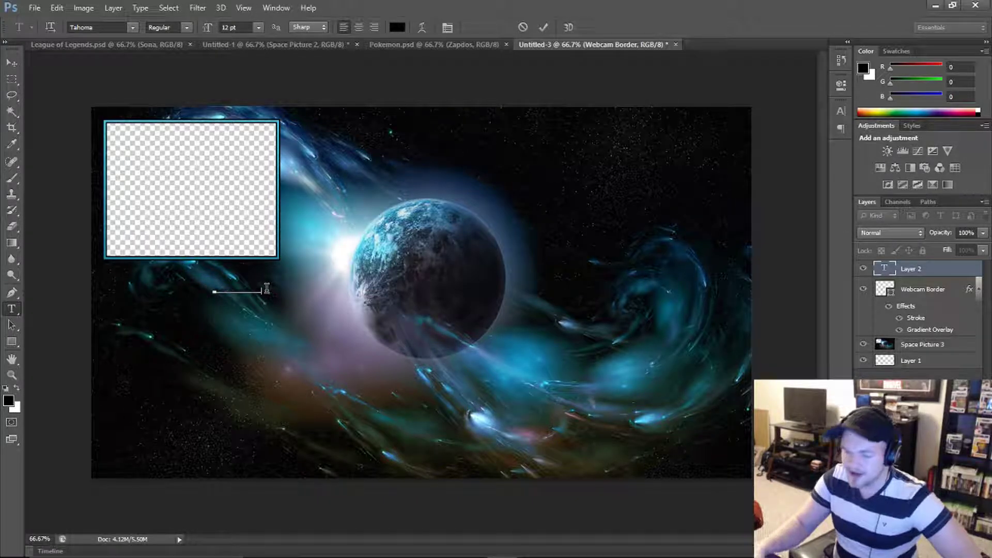
{"action": "key", "text": "ctrl+Return"}
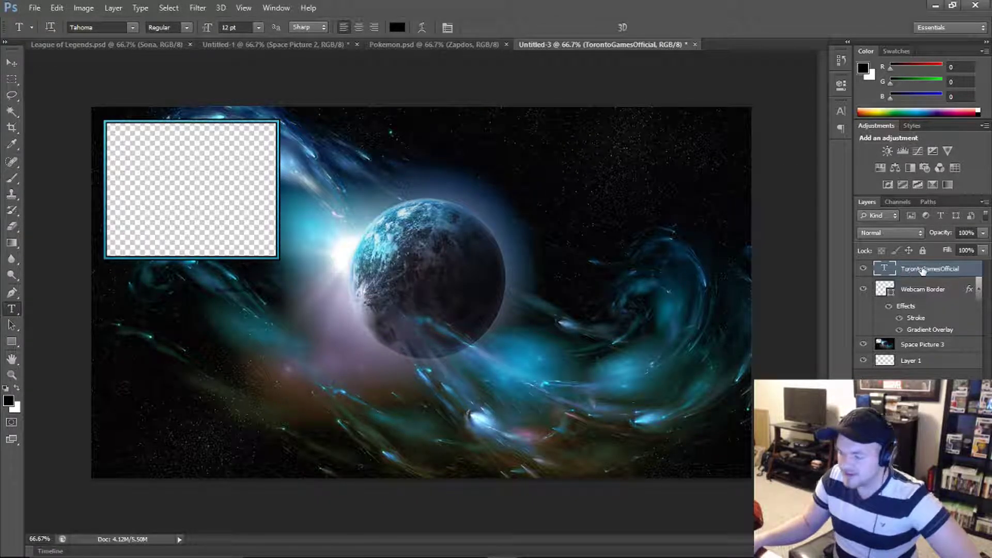
{"action": "key", "text": "ctrl+t"}
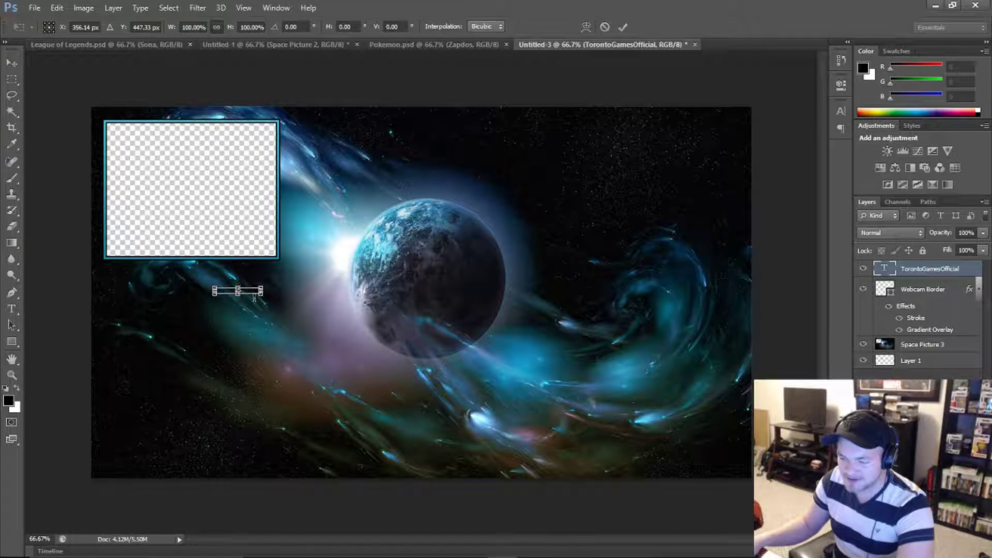
{"action": "left_click_drag", "start_coordinate": [261, 294], "coordinate": [364, 339]}
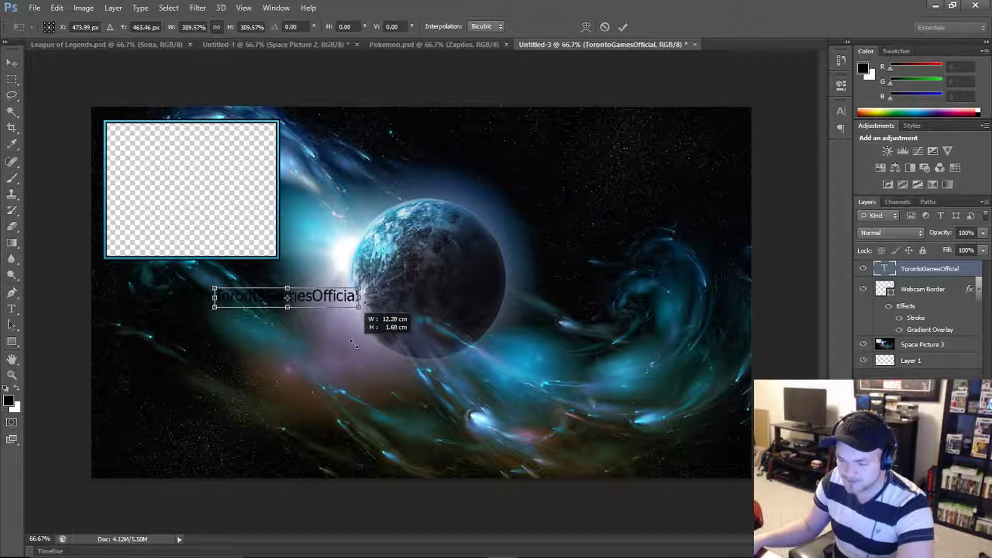
{"action": "left_click_drag", "start_coordinate": [326, 298], "coordinate": [220, 268]}
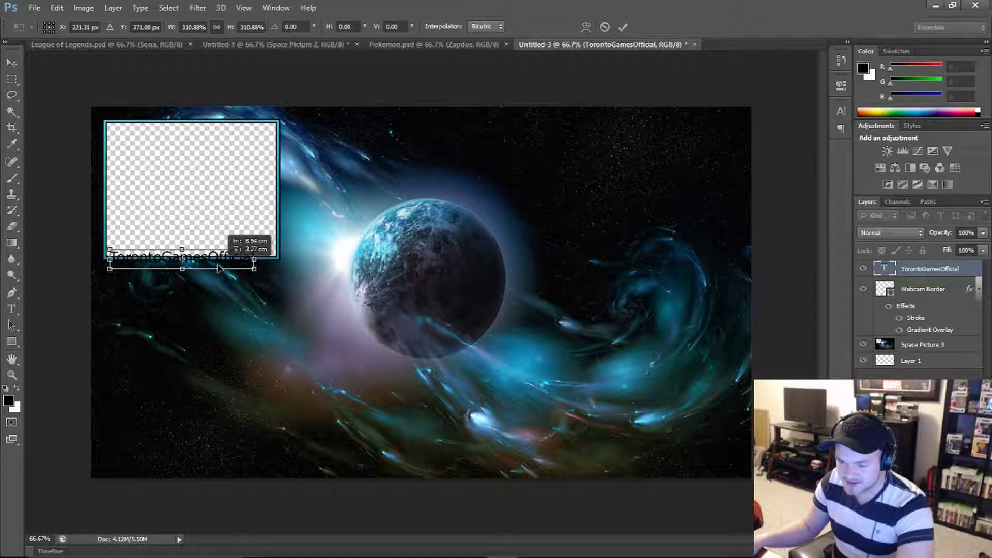
{"action": "key", "text": "Return"}
- Give the TorontoGamesOfficial text a stroke and a linear gradient overlay from light cyan to blue (RGB 86, 167, 214), sampled from the picture
{"action": "double_click", "coordinate": [930, 329]}
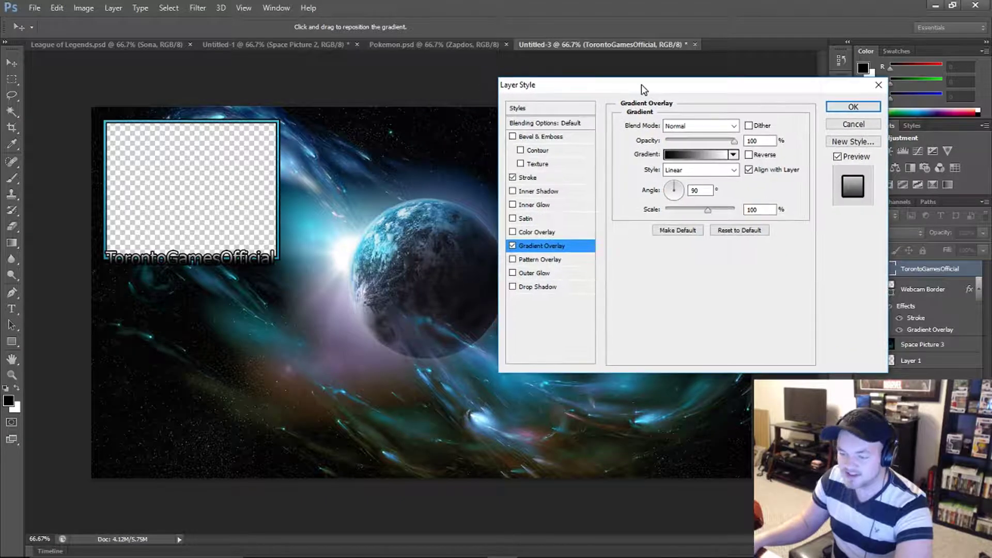
{"action": "left_click", "coordinate": [688, 154]}
{"action": "double_click", "coordinate": [485, 309]}
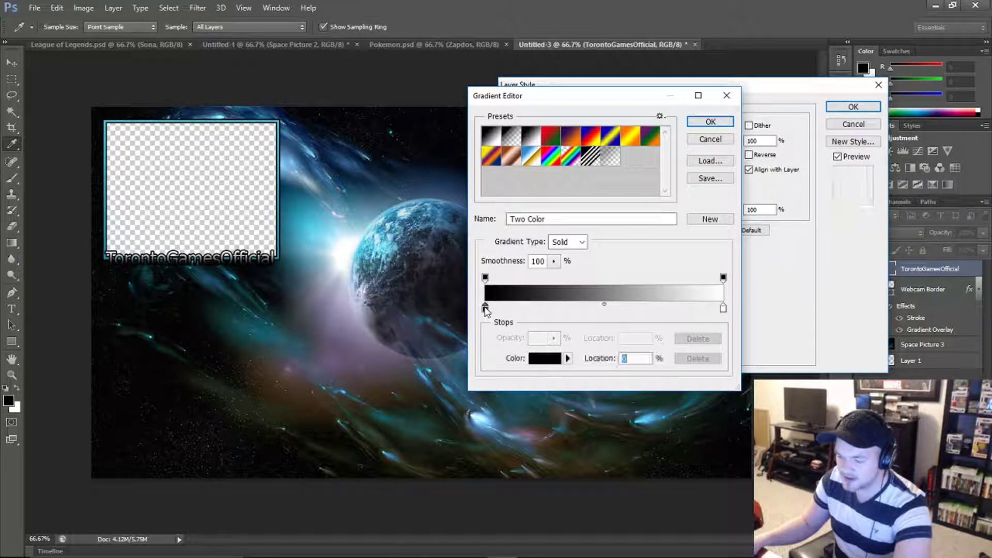
{"action": "left_click_drag", "start_coordinate": [455, 125], "coordinate": [606, 183]}
{"action": "left_click", "coordinate": [319, 289]}
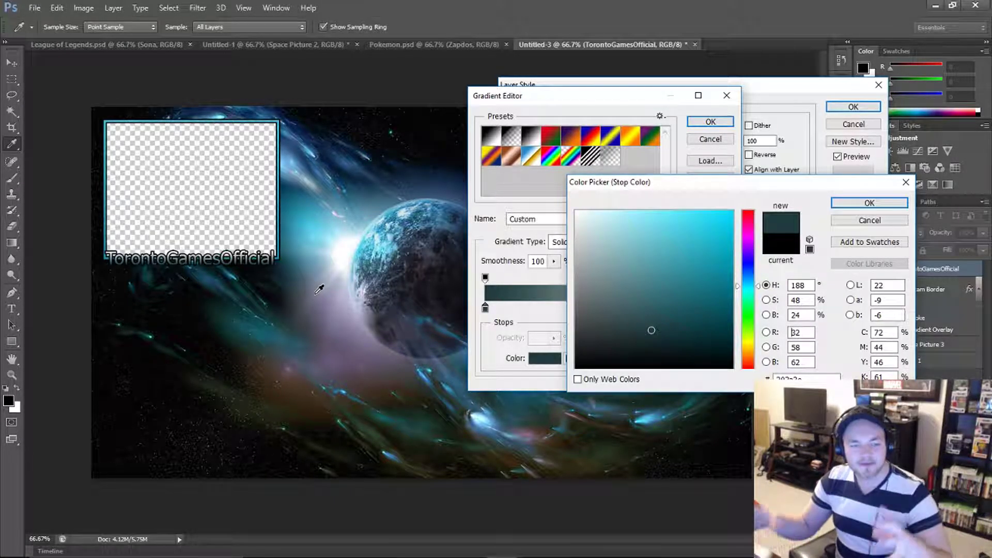
{"action": "left_click", "coordinate": [279, 289]}
{"action": "left_click_drag", "start_coordinate": [293, 257], "coordinate": [448, 164]}
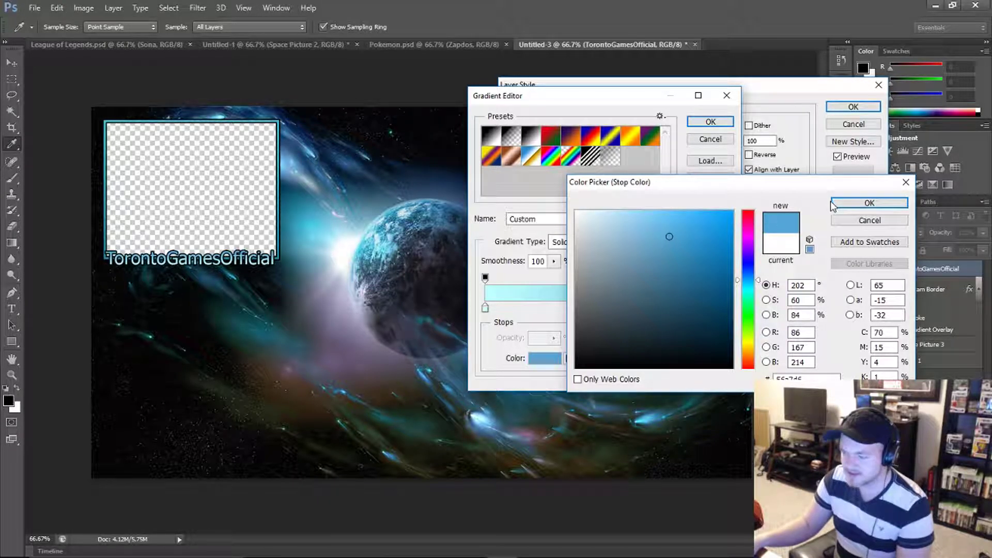
{"action": "left_click", "coordinate": [870, 203]}
{"action": "left_click", "coordinate": [711, 122]}
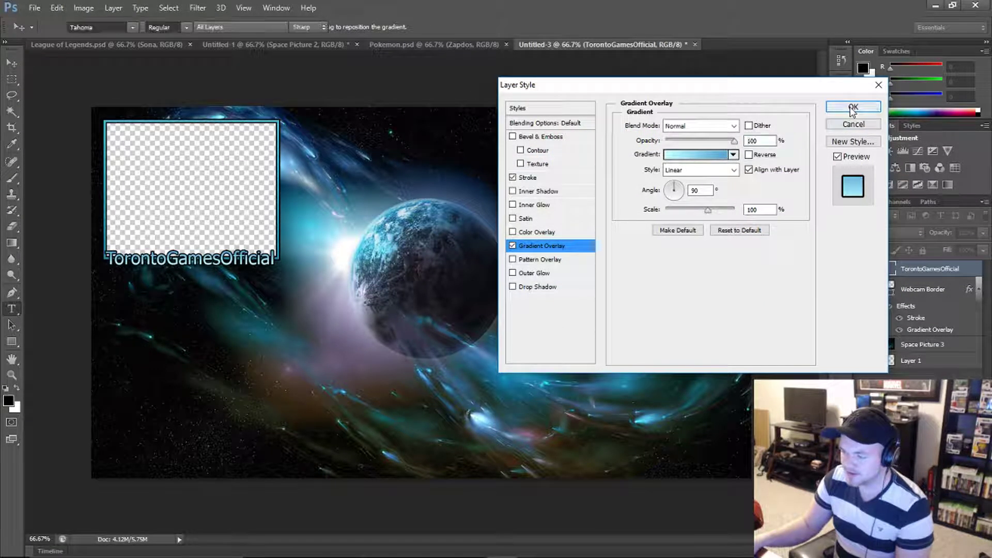
{"action": "left_click", "coordinate": [853, 107]}
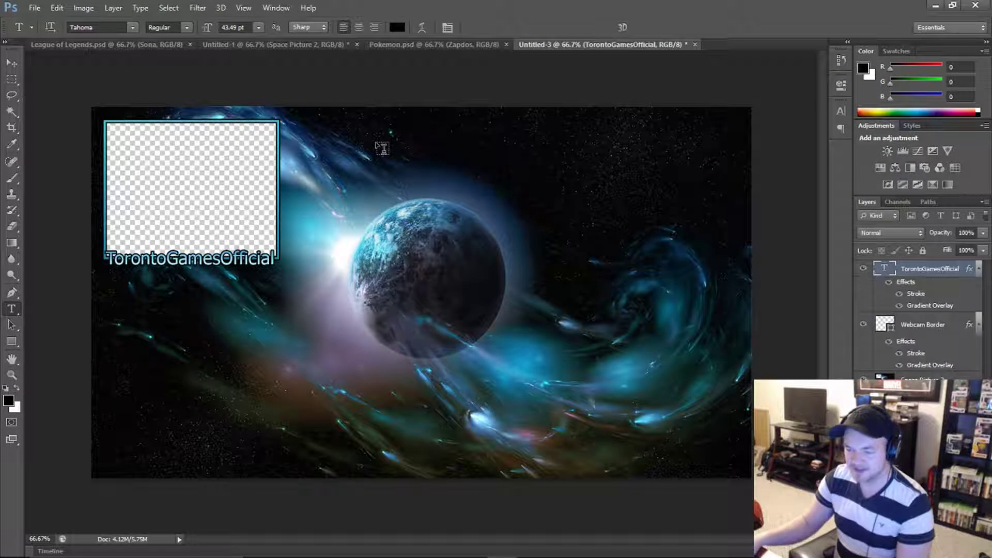
- Duplicate the Webcam Border layer as Game Border and move the copy to the right of the webcam frame
{"action": "left_click", "coordinate": [908, 326]}
{"action": "right_click", "coordinate": [902, 327]}
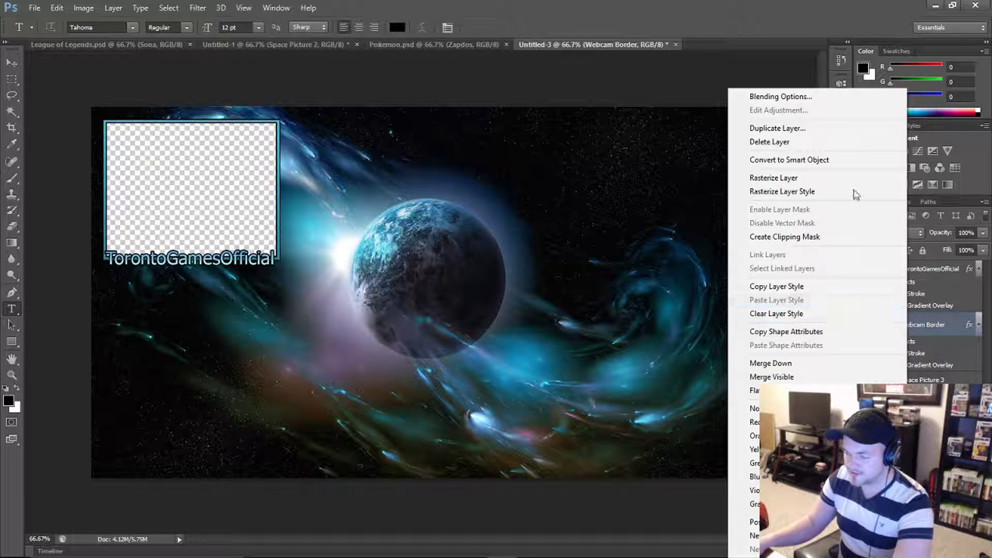
{"action": "left_click", "coordinate": [822, 127]}
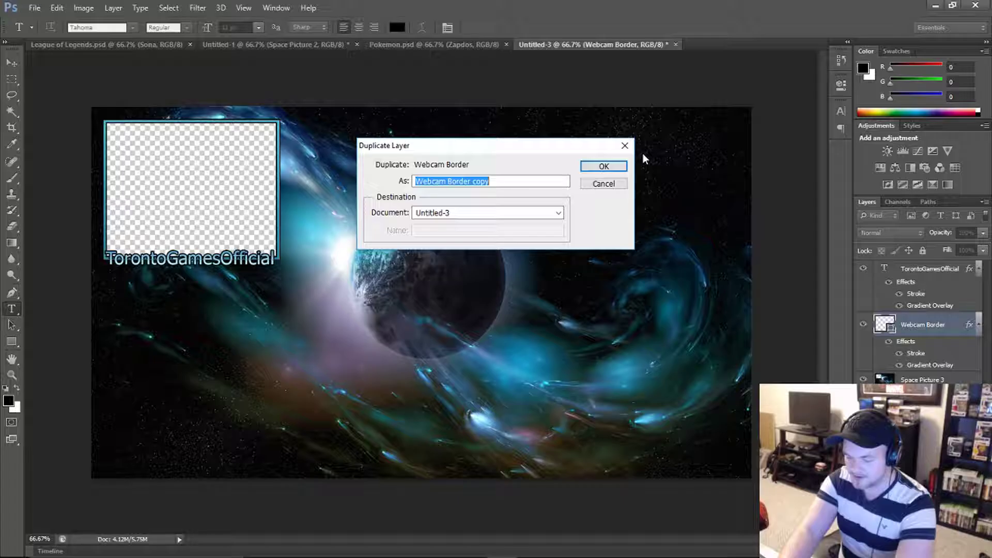
{"action": "type", "text": "Game Border"}
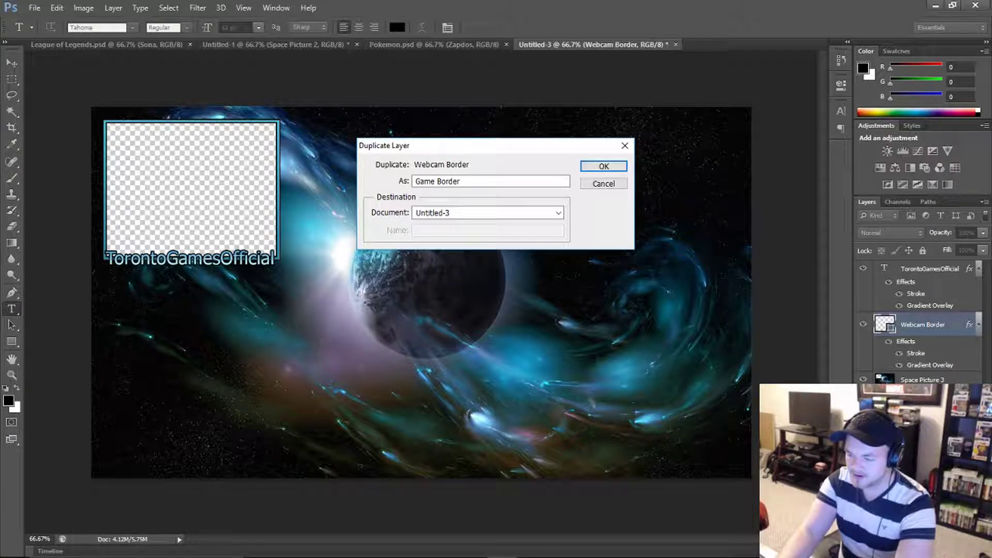
{"action": "key", "text": "Return"}
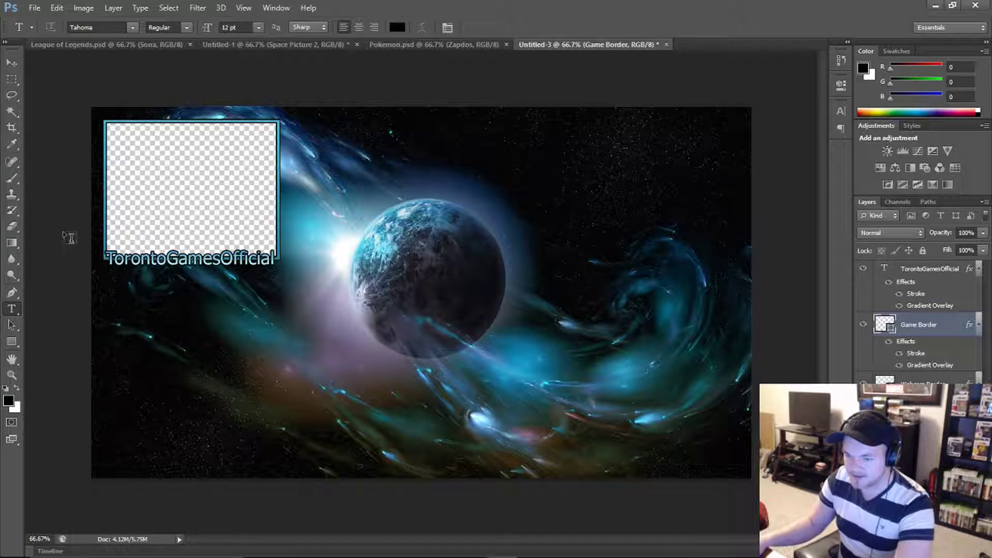
{"action": "left_click", "coordinate": [13, 63]}
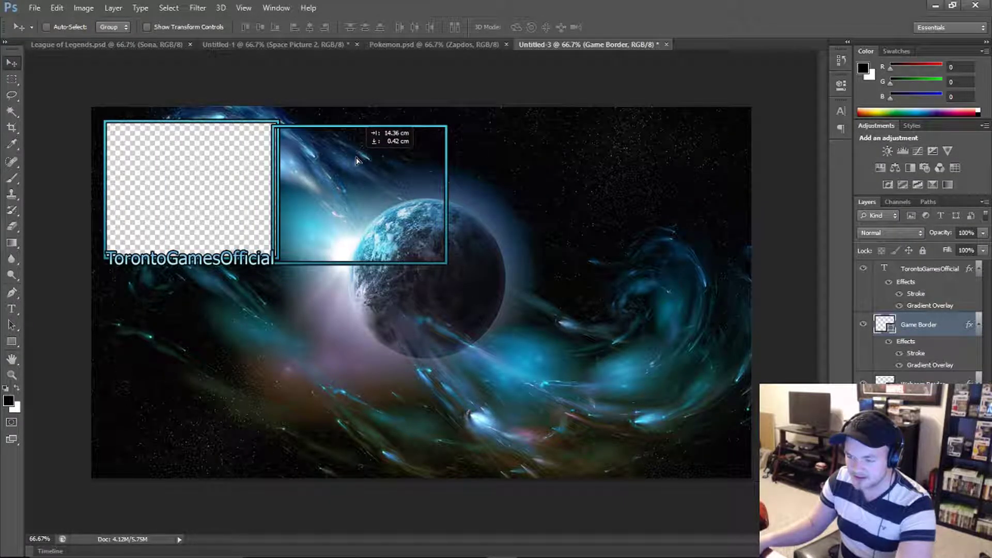
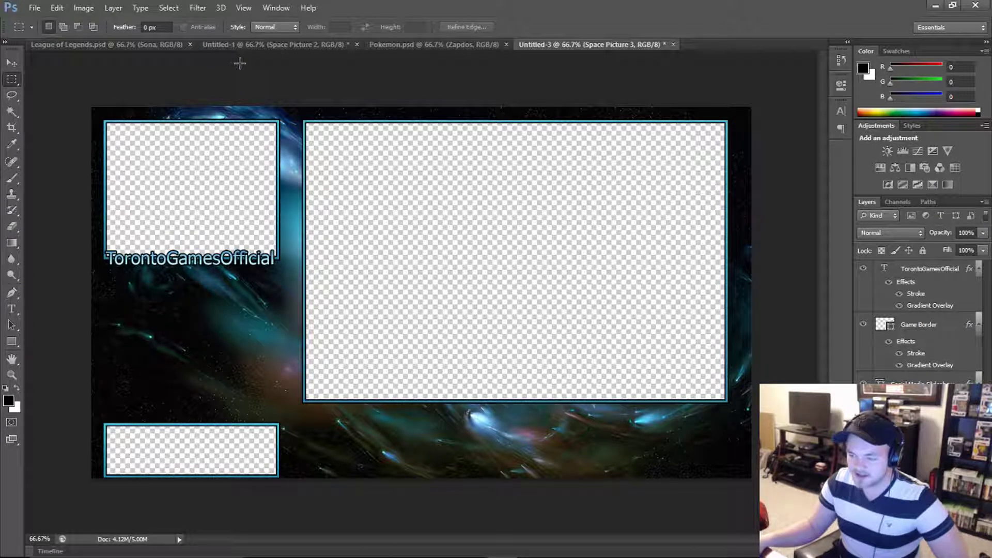
- Check the League of Legends overlay for reference, then duplicate the TorontoGamesOfficial text layer as Recent Follower and place it under the game frame's lower-left corner
{"action": "left_click", "coordinate": [113, 45]}
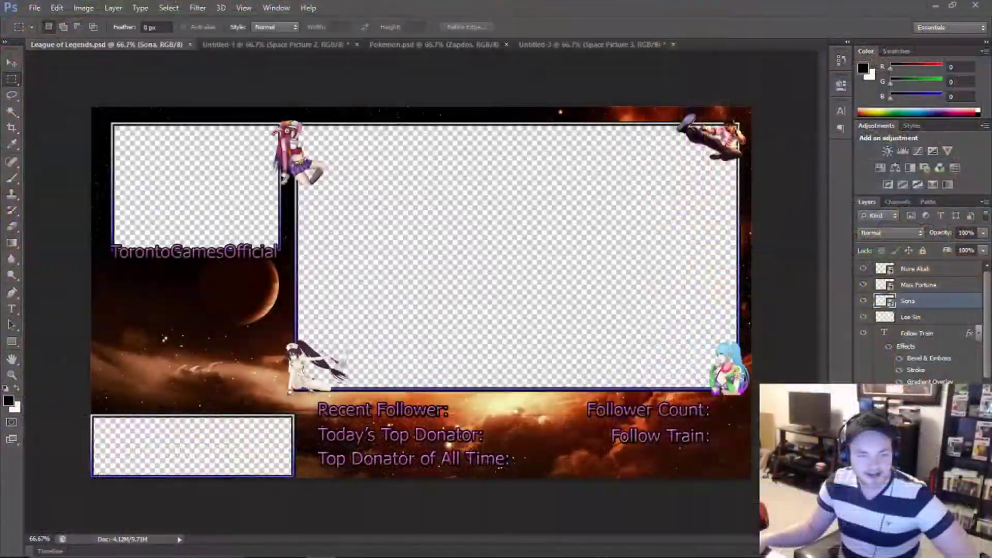
{"action": "left_click", "coordinate": [542, 41]}
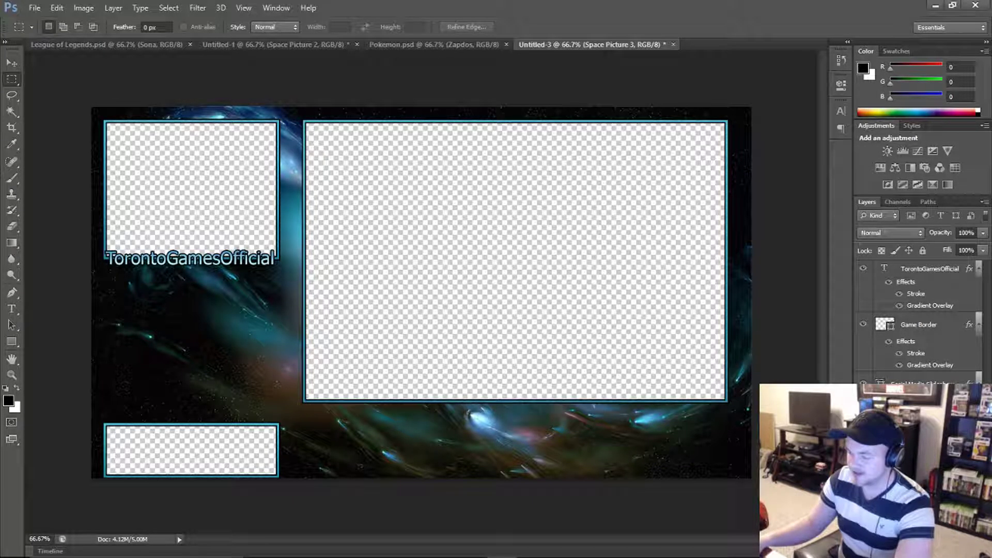
{"action": "left_click", "coordinate": [925, 272]}
{"action": "right_click", "coordinate": [925, 271]}
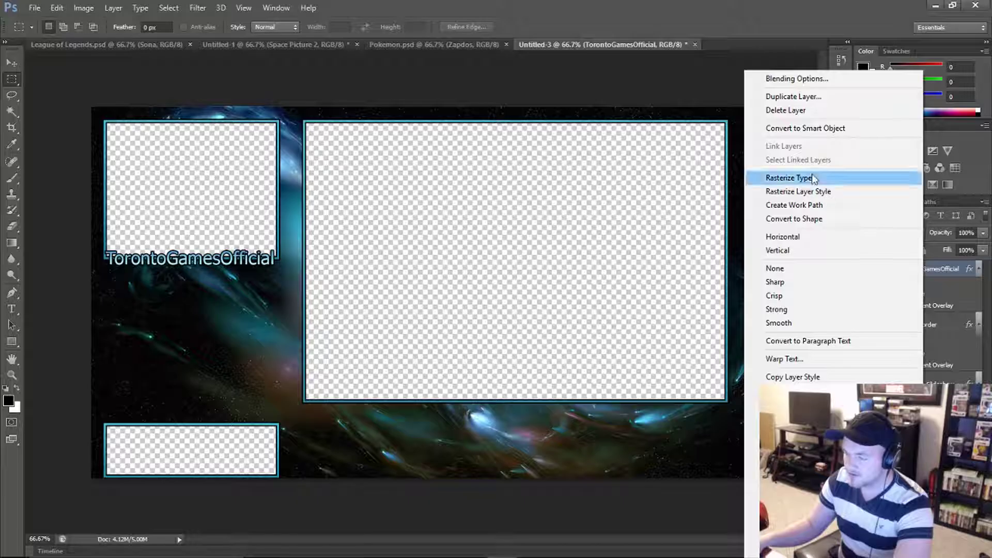
{"action": "left_click", "coordinate": [807, 97]}
{"action": "type", "text": "Re"}
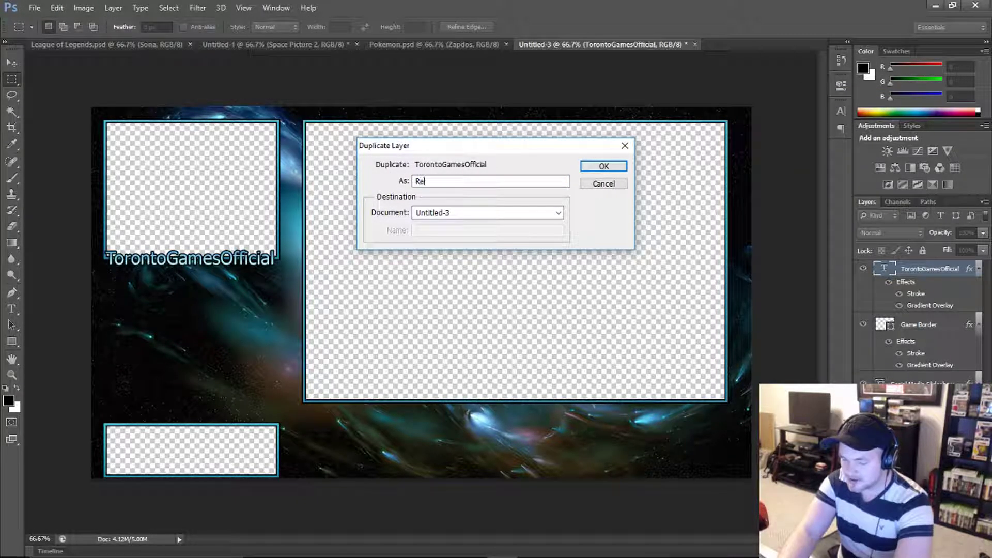
{"action": "type", "text": "cent Follower"}
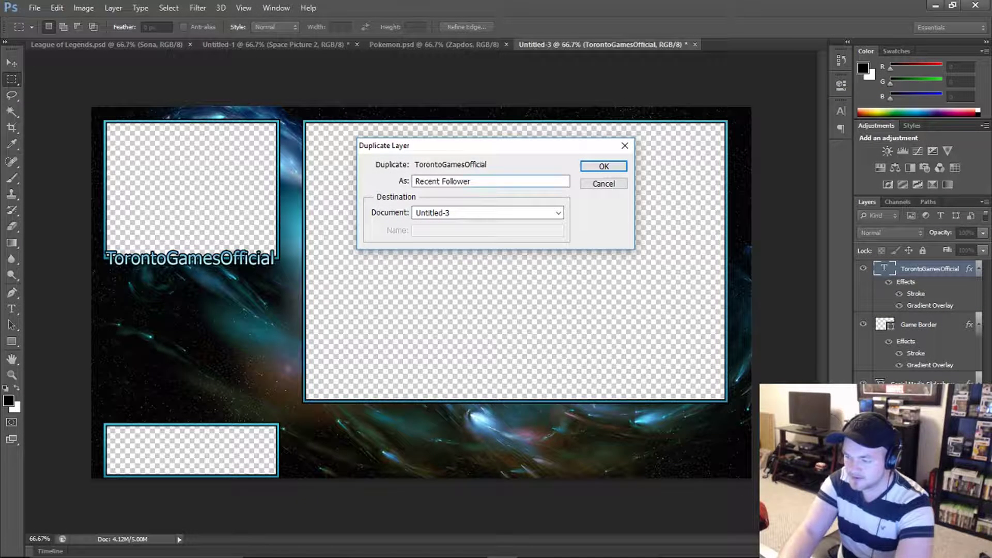
{"action": "key", "text": "Return"}
{"action": "left_click", "coordinate": [17, 62]}
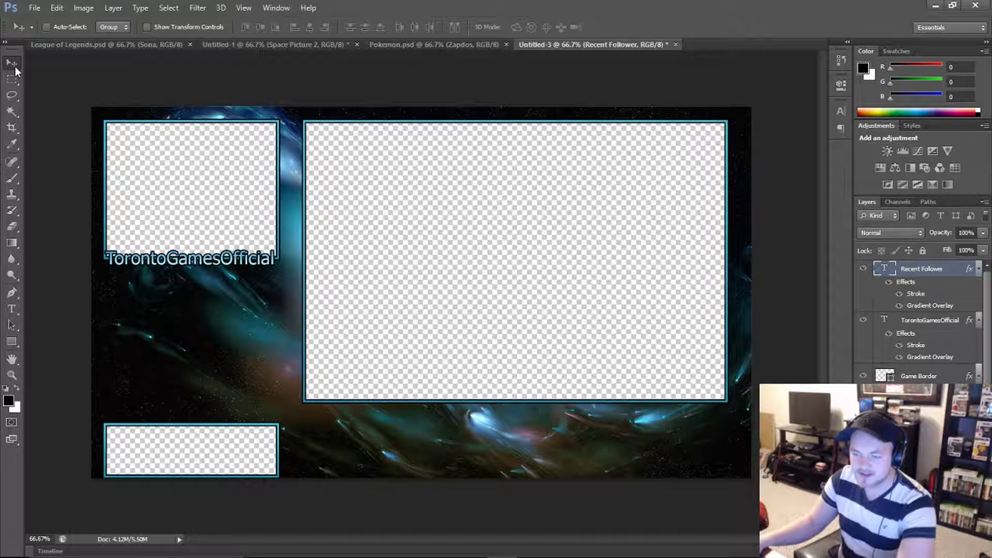
{"action": "left_click_drag", "start_coordinate": [164, 255], "coordinate": [363, 429]}
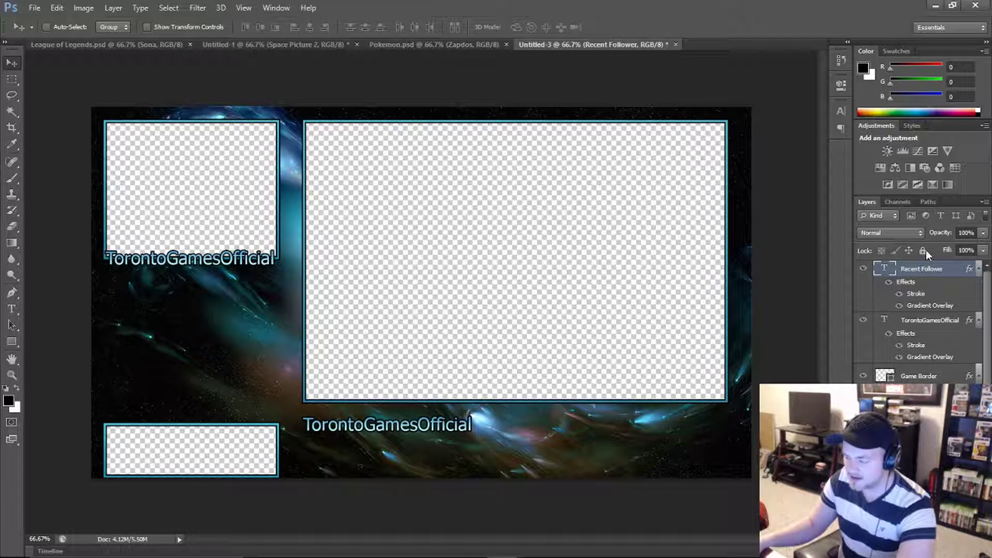
- Replace the text of the Recent Follower layer with "Recent Follower:"
{"action": "double_click", "coordinate": [887, 274]}
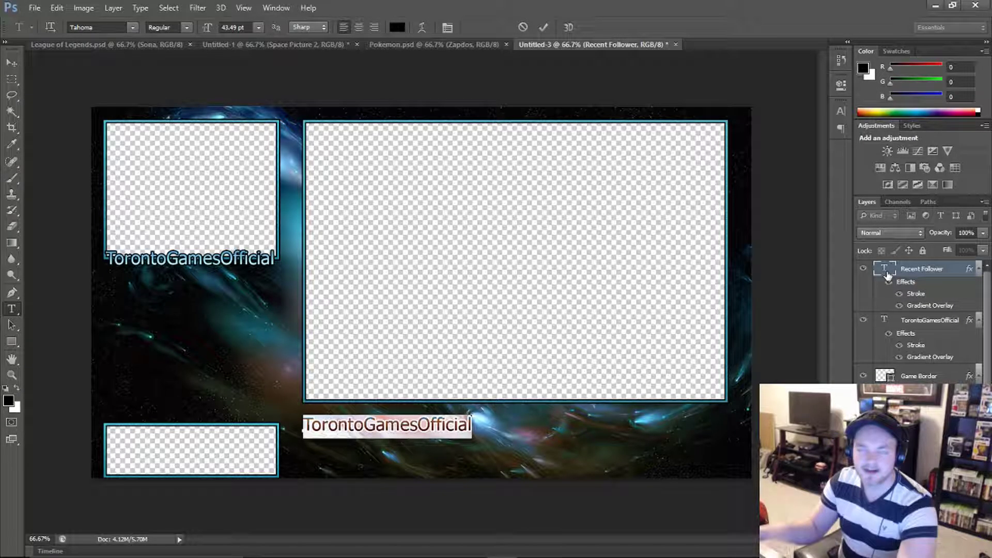
{"action": "type", "text": "Rec"}
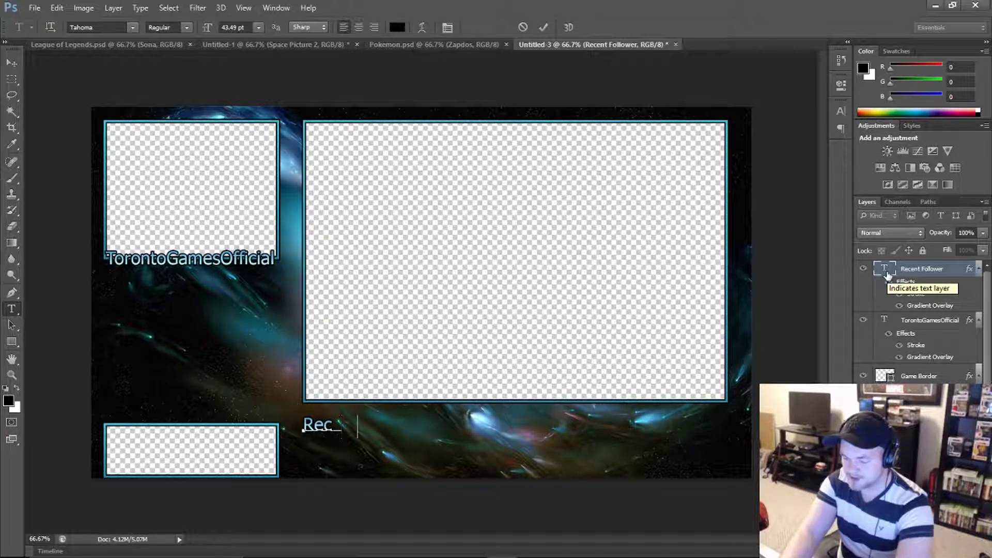
{"action": "type", "text": "ent Follower:"}
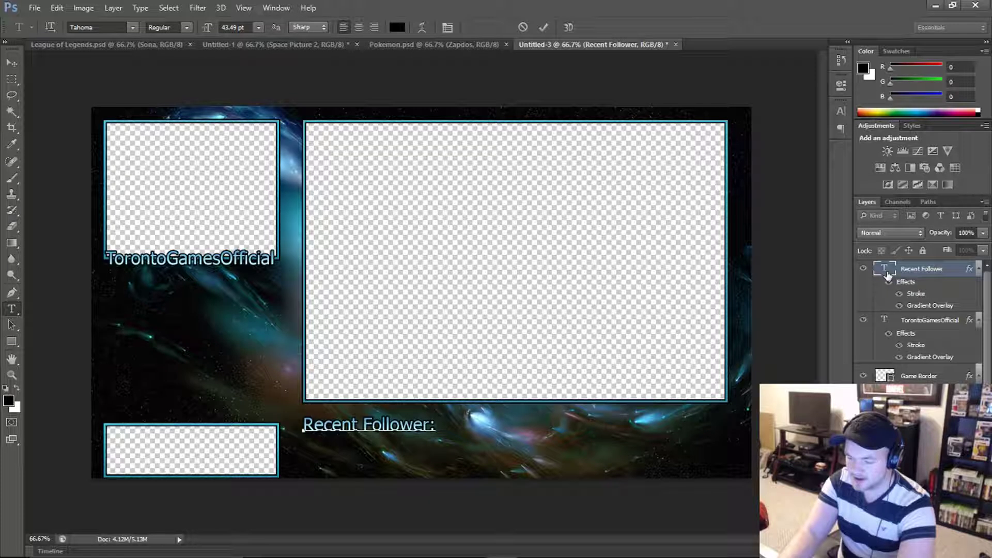
{"action": "key", "text": "ctrl+Return"}
{"action": "key", "text": "v"}
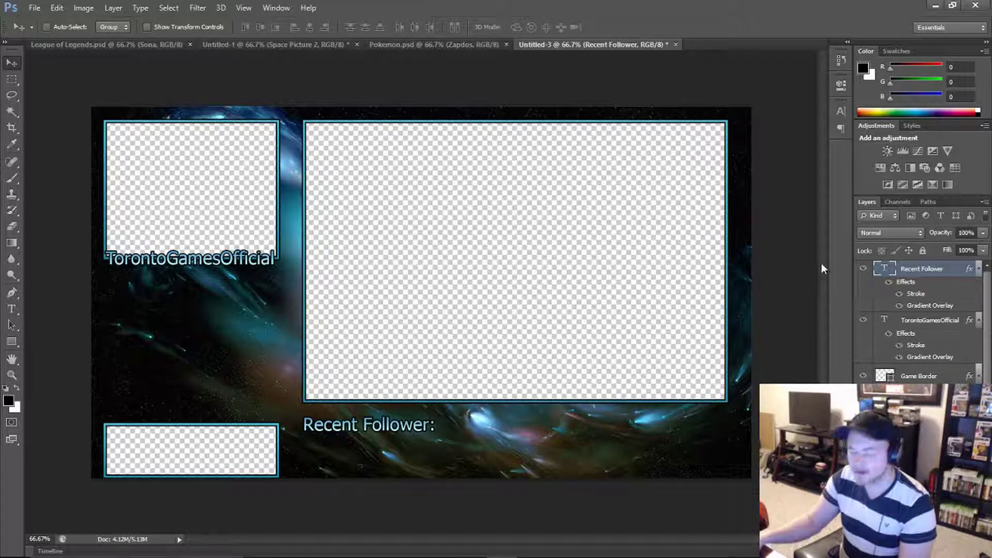
- Duplicate the Recent Follower layer as Follower Count and move the copy directly beneath the Recent Follower label
{"action": "right_click", "coordinate": [915, 272]}
{"action": "left_click", "coordinate": [788, 97]}
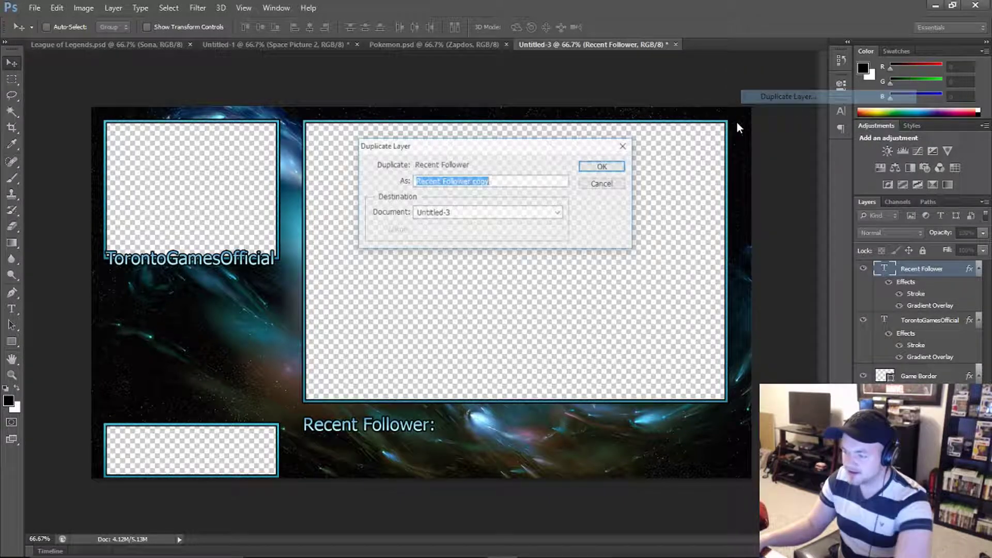
{"action": "type", "text": "R"}
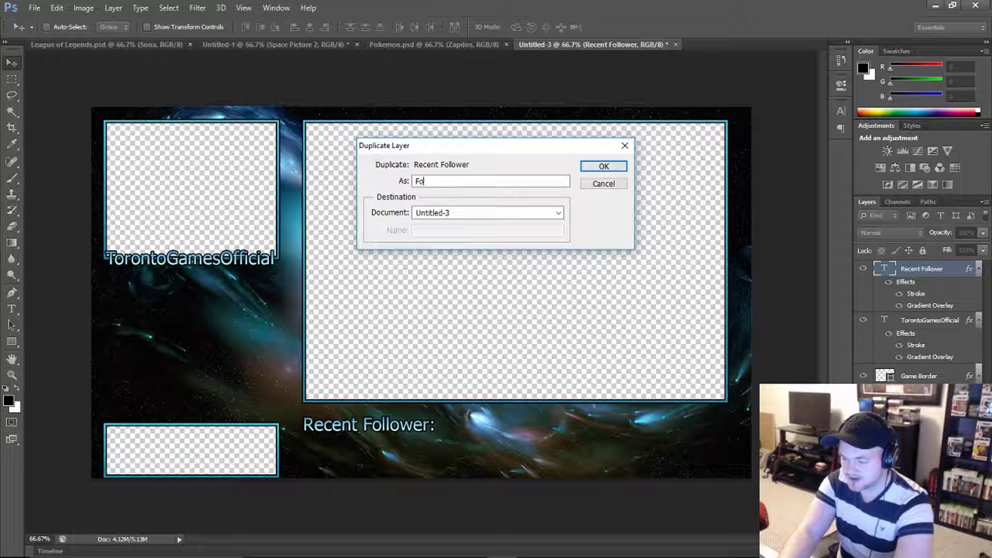
{"action": "type", "text": "ollower Count"}
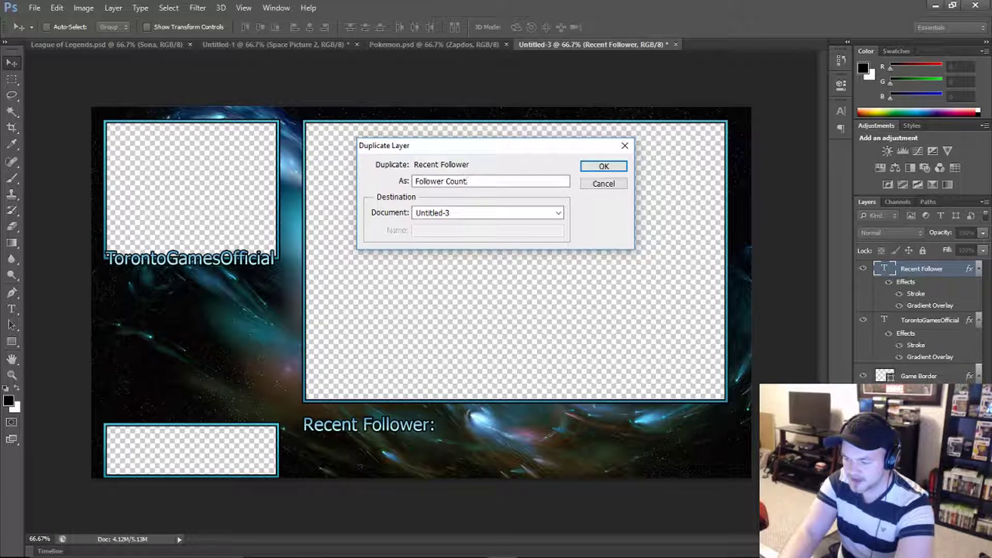
{"action": "key", "text": "Return"}
{"action": "left_click_drag", "start_coordinate": [389, 435], "coordinate": [390, 456]}
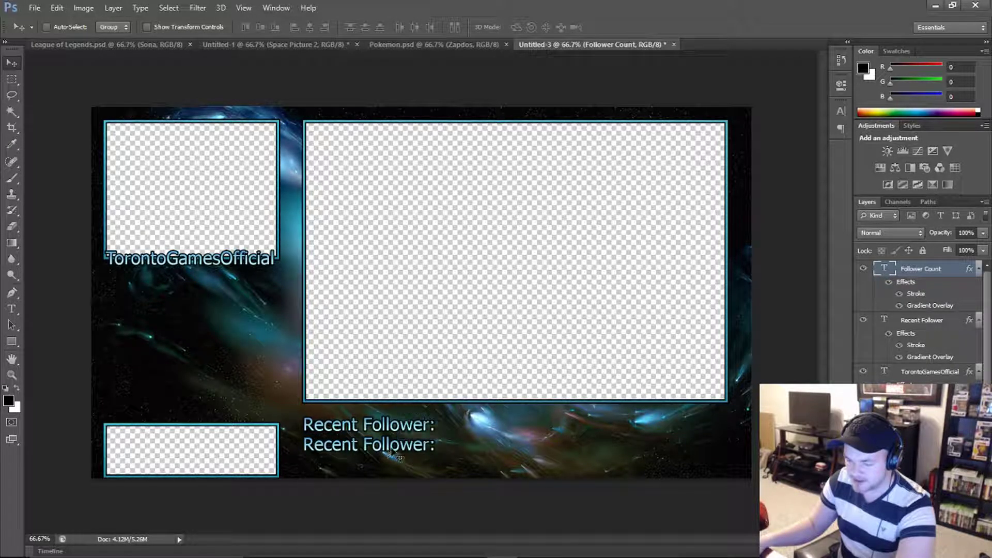
- Replace the text of the Follower Count layer with "Follower Count:"
{"action": "double_click", "coordinate": [884, 273]}
{"action": "type", "text": "Follower C"}
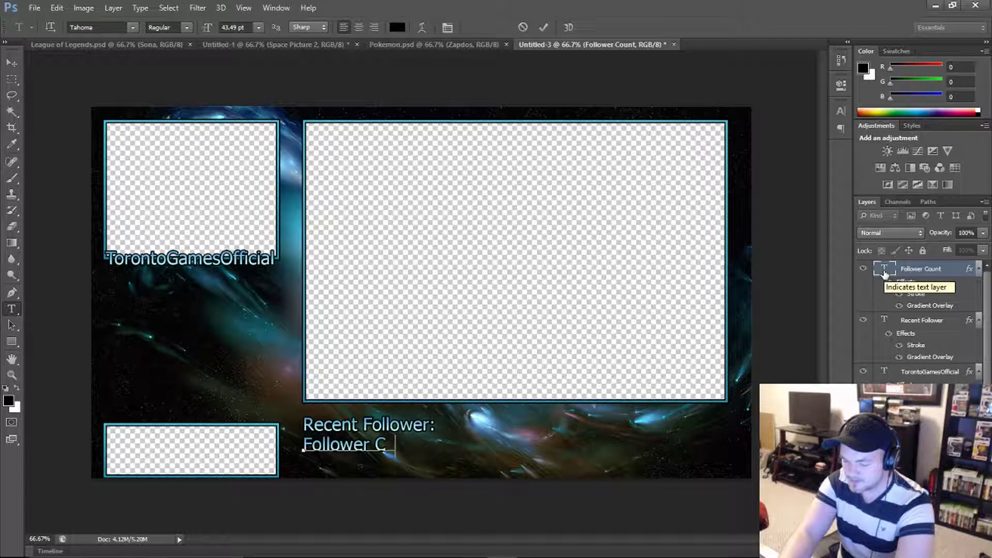
{"action": "type", "text": "ount:"}
{"action": "key", "text": "ctrl+Return"}
{"action": "key", "text": "v"}
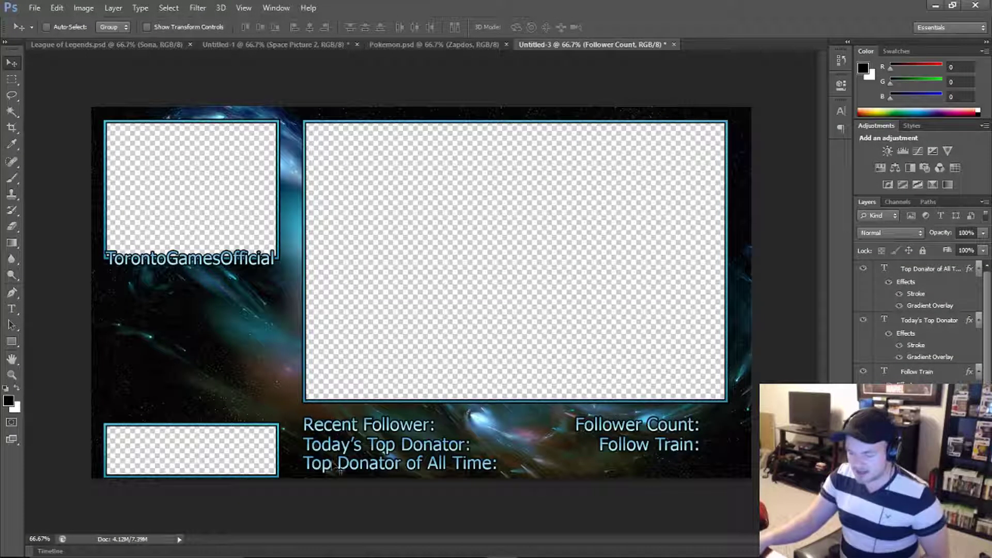
- Nudge the Top Donator of All Time label slightly downward
{"action": "left_click", "coordinate": [918, 271]}
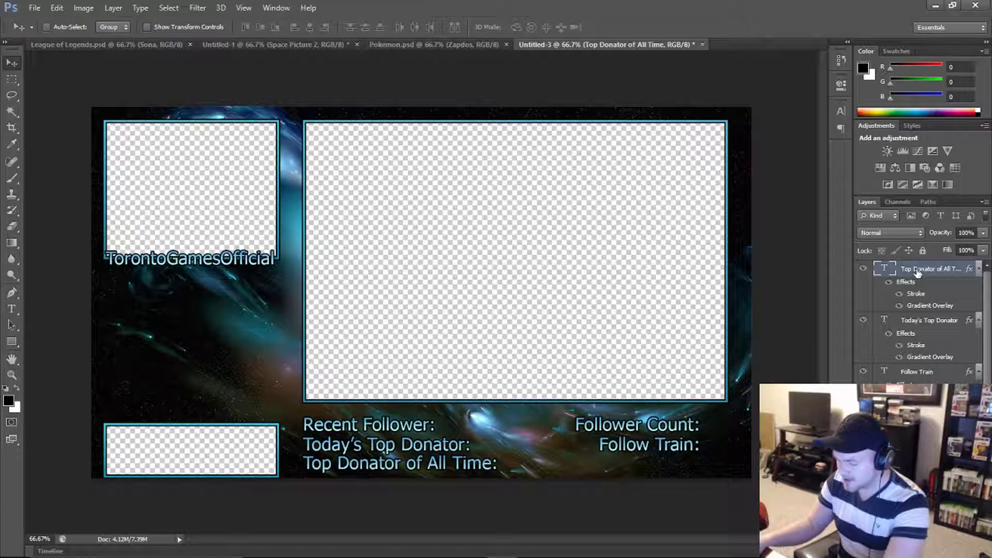
{"action": "key", "text": "Down"}
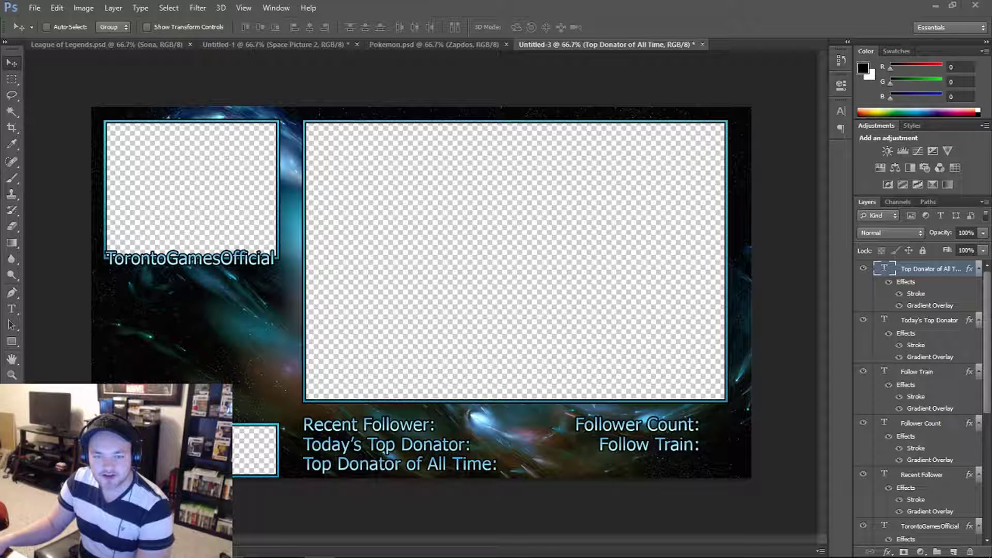
- Review the layer stack from Social Media Slideshow up to Top Donator of All Time, matching each layer to its overlay element
{"action": "scroll", "coordinate": [903, 485], "scroll_direction": "down", "scroll_amount": 5}
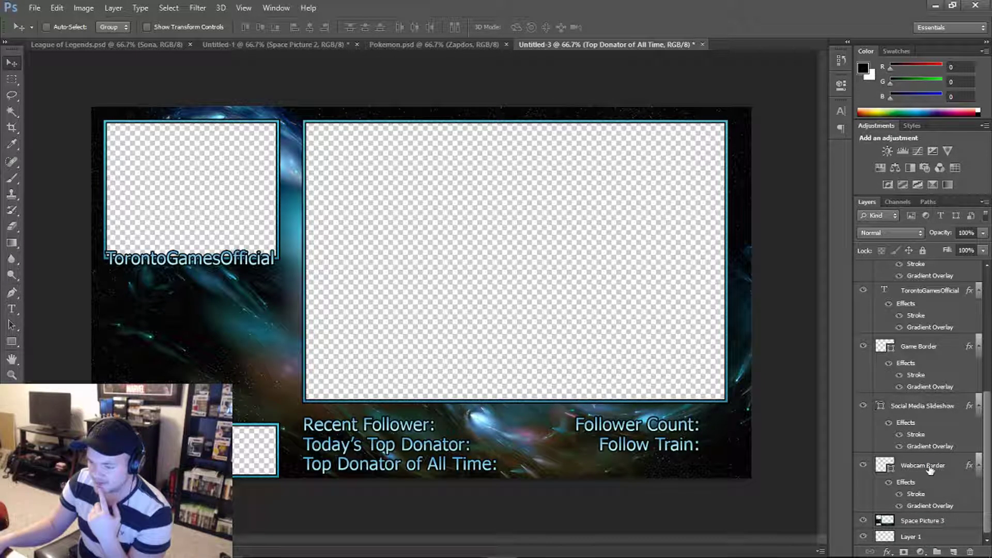
{"action": "left_click", "coordinate": [922, 408]}
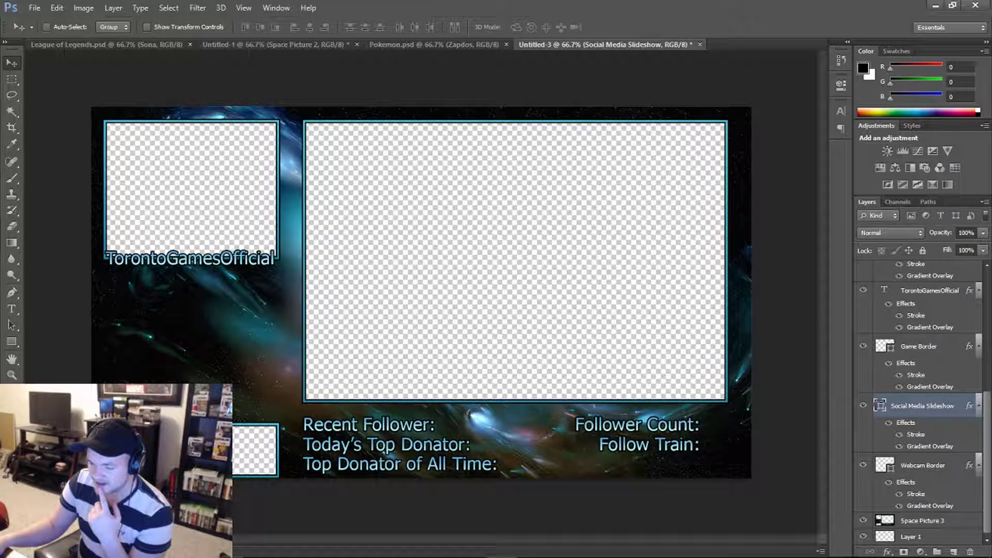
{"action": "left_click", "coordinate": [915, 349]}
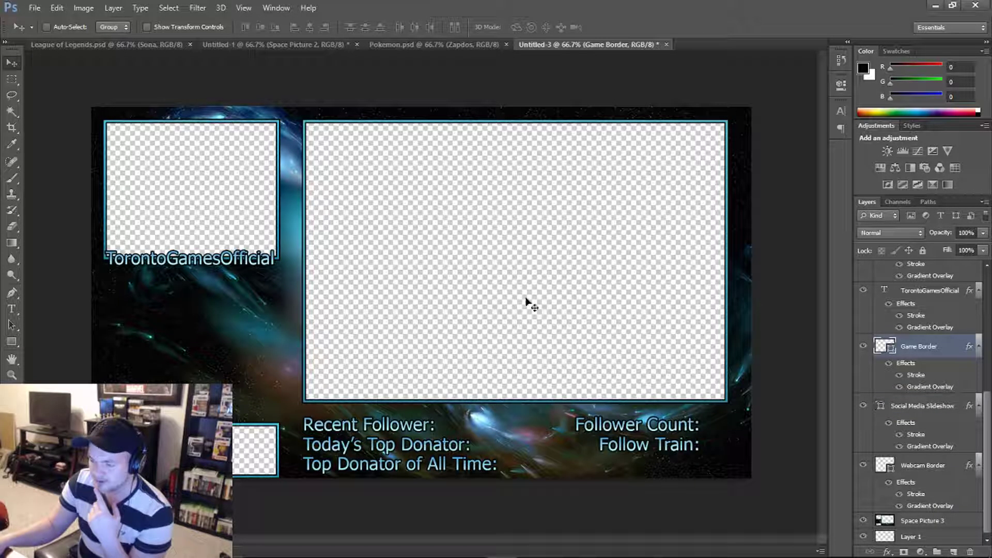
{"action": "left_click", "coordinate": [930, 343]}
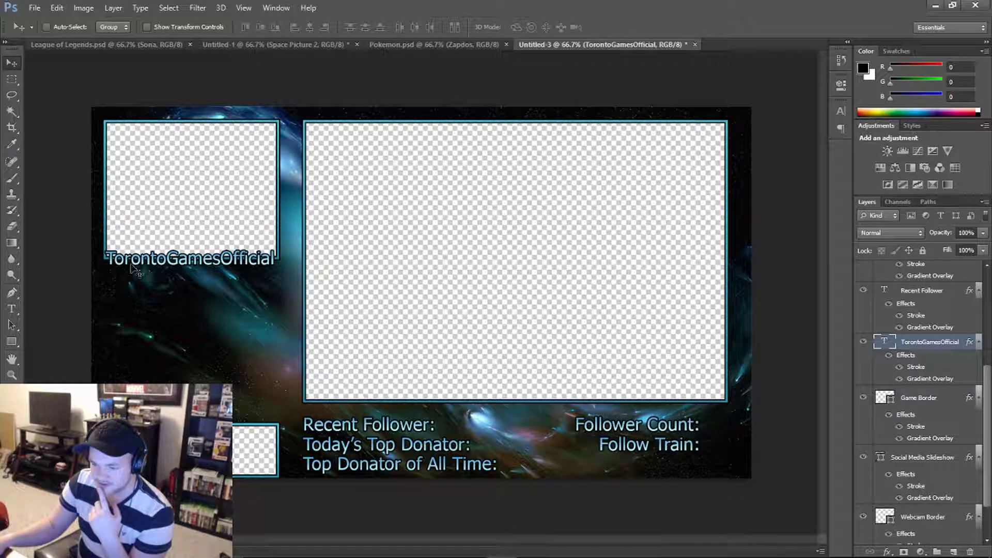
{"action": "scroll", "coordinate": [920, 485], "scroll_direction": "up", "scroll_amount": 5}
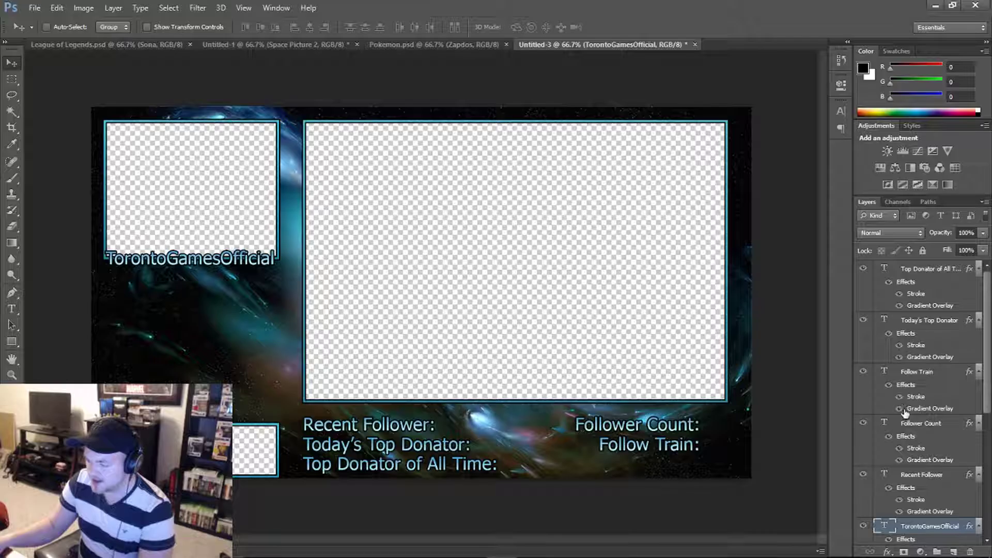
{"action": "left_click", "coordinate": [922, 479]}
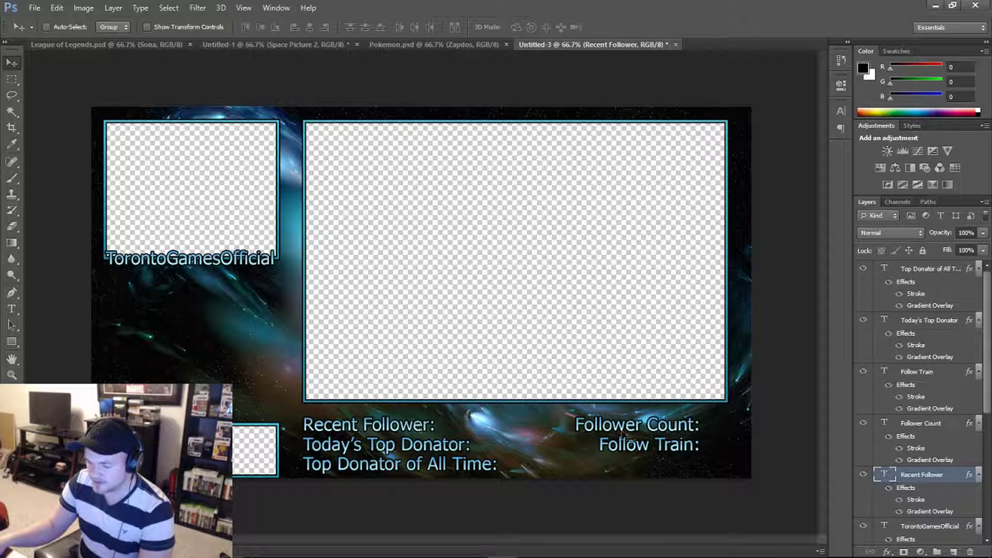
{"action": "left_click", "coordinate": [950, 429]}
{"action": "left_click", "coordinate": [927, 372]}
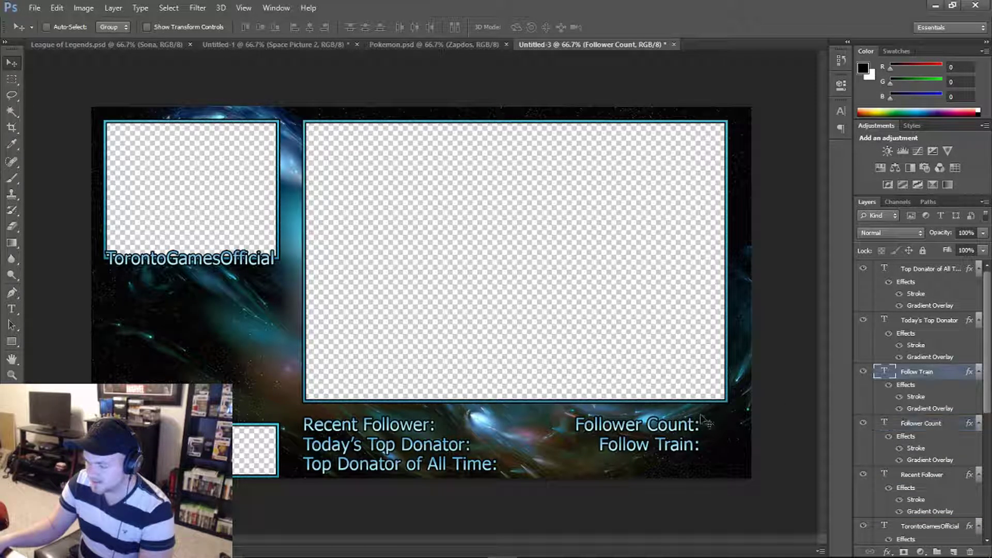
{"action": "left_click", "coordinate": [937, 320]}
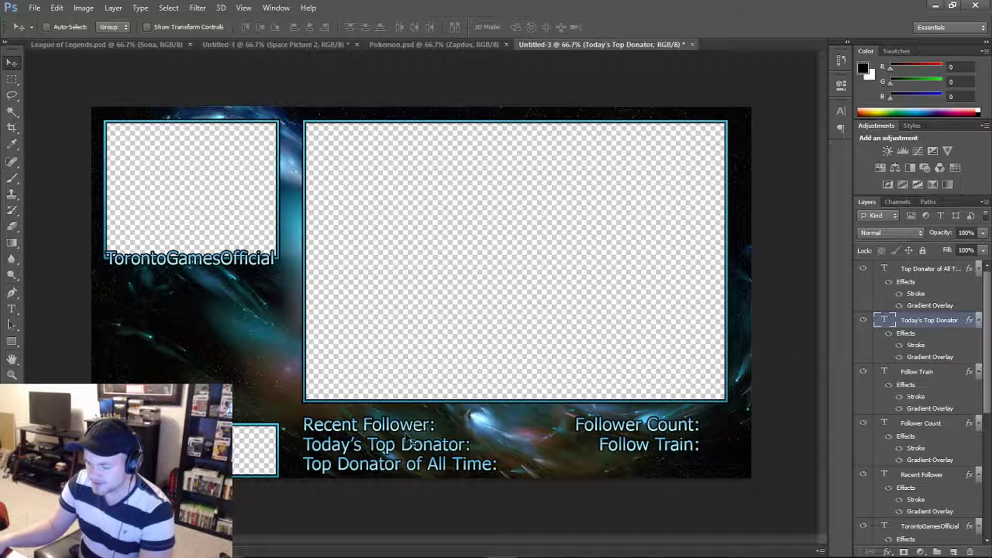
{"action": "left_click", "coordinate": [908, 268]}
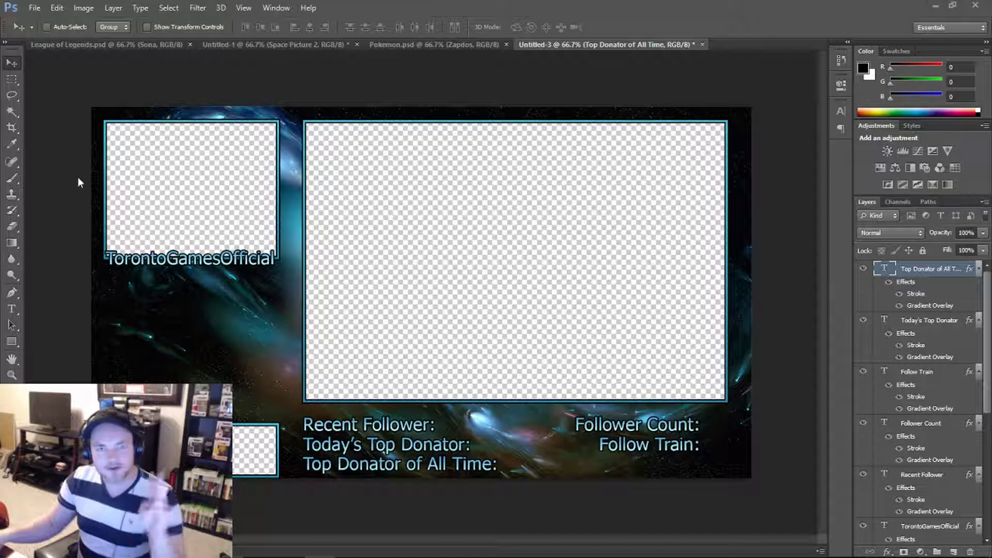
- Save the overlay in Photoshop format as Mobile (H) in the Overlay PSDs folder inside TGO
{"action": "left_click", "coordinate": [36, 9]}
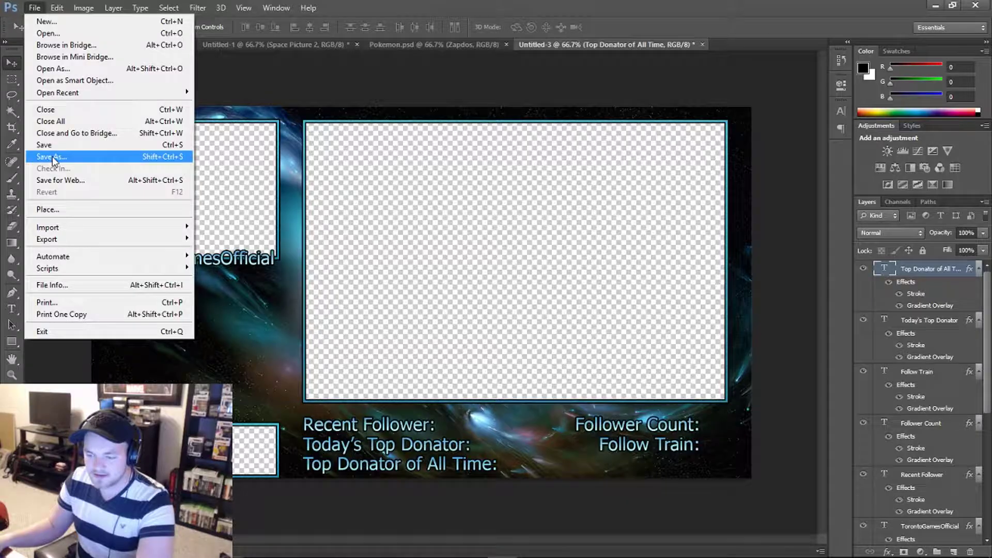
{"action": "left_click", "coordinate": [52, 156]}
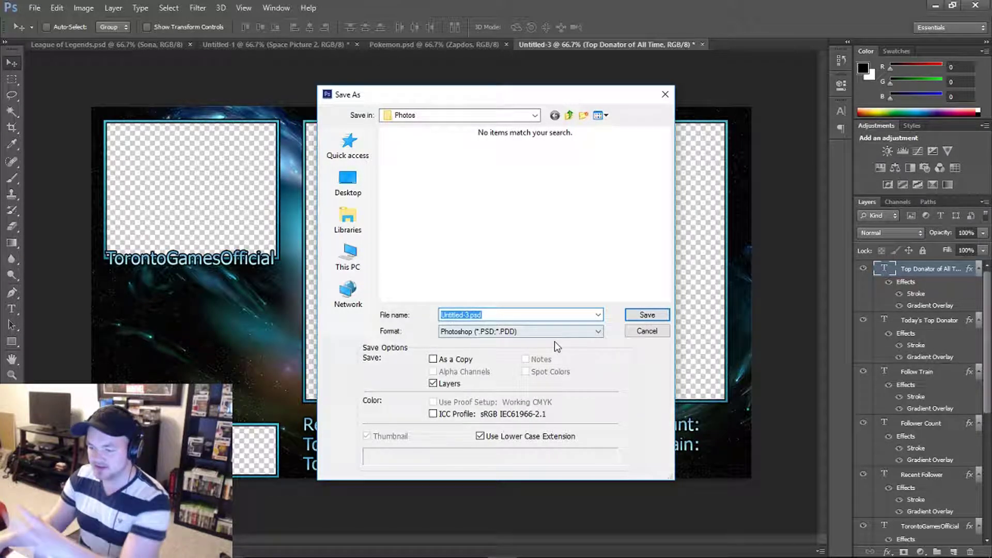
{"action": "left_click", "coordinate": [419, 116]}
{"action": "left_click", "coordinate": [429, 281]}
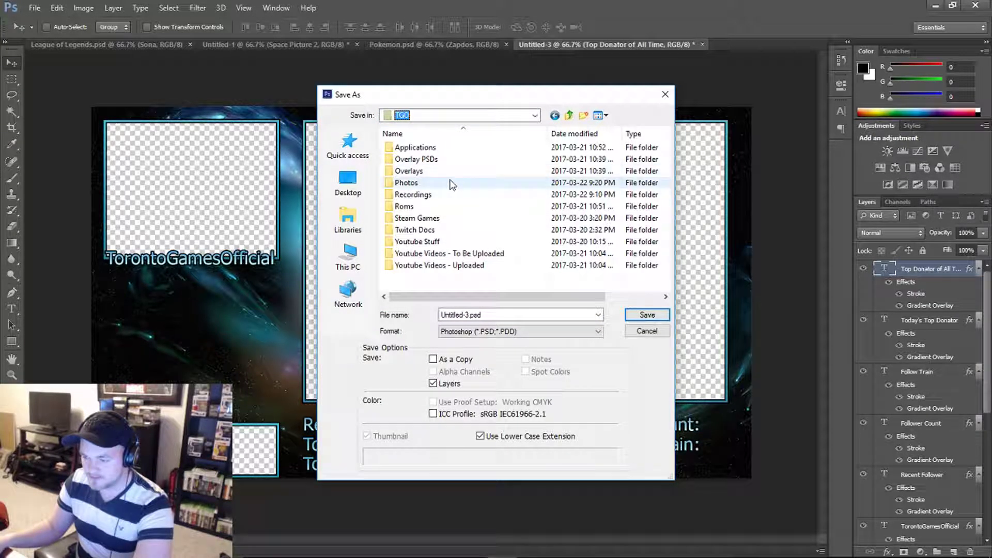
{"action": "double_click", "coordinate": [444, 159]}
{"action": "left_click", "coordinate": [470, 317]}
{"action": "type", "text": "Mobile (H"}
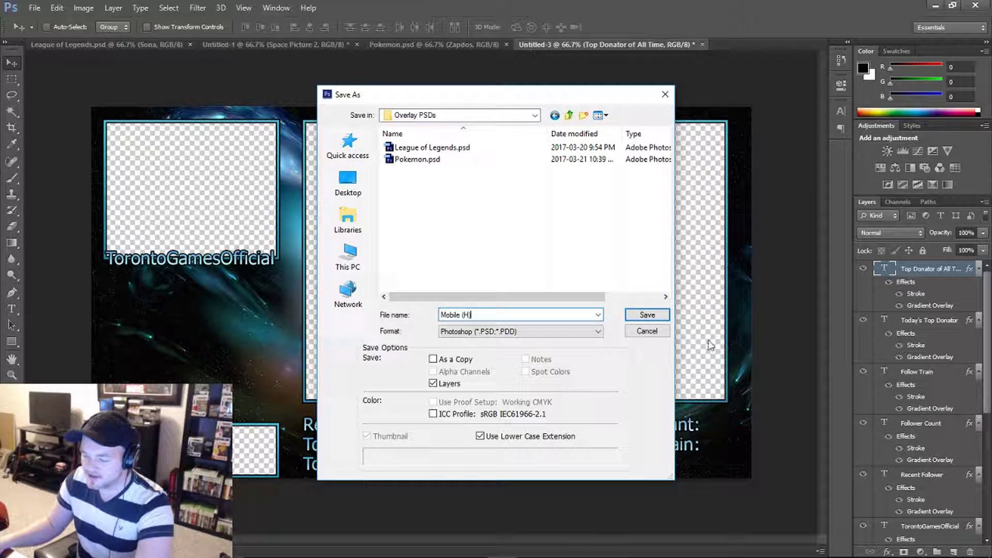
{"action": "left_click", "coordinate": [628, 315]}
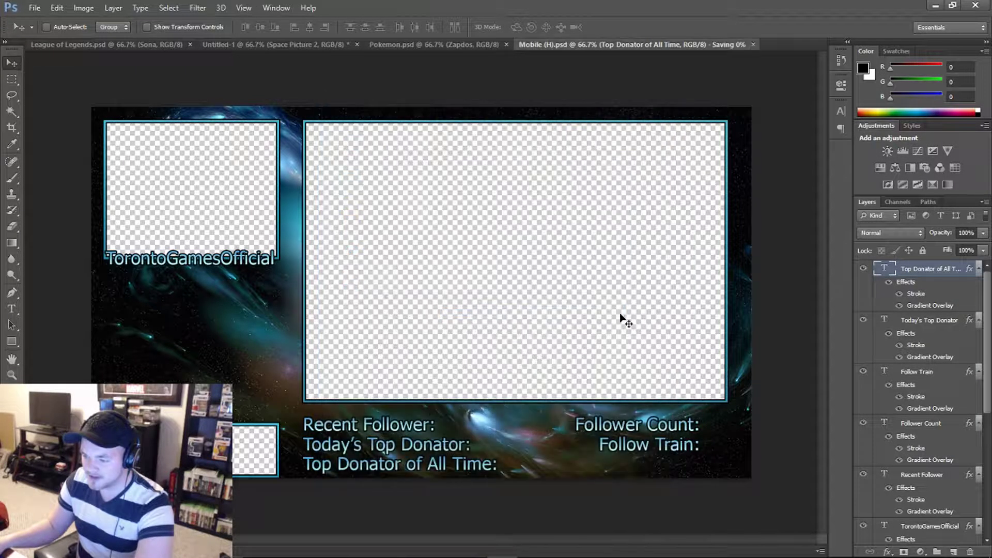
- Save a PNG copy of the overlay as Mobile (H) in TGO's Overlays folder, with Smallest / Slow compression and no interlacing
{"action": "left_click", "coordinate": [34, 8]}
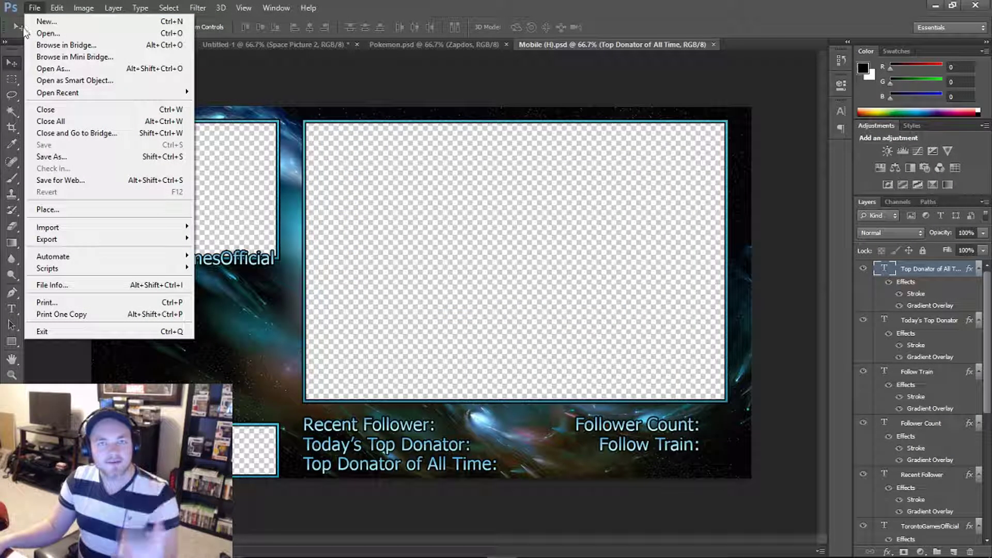
{"action": "left_click", "coordinate": [98, 157]}
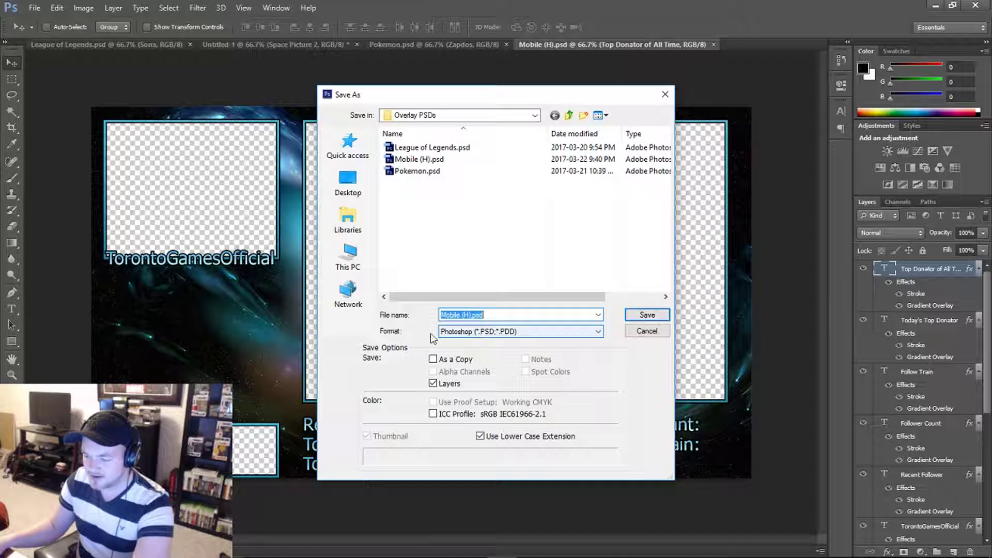
{"action": "left_click", "coordinate": [454, 331]}
{"action": "left_click", "coordinate": [477, 449]}
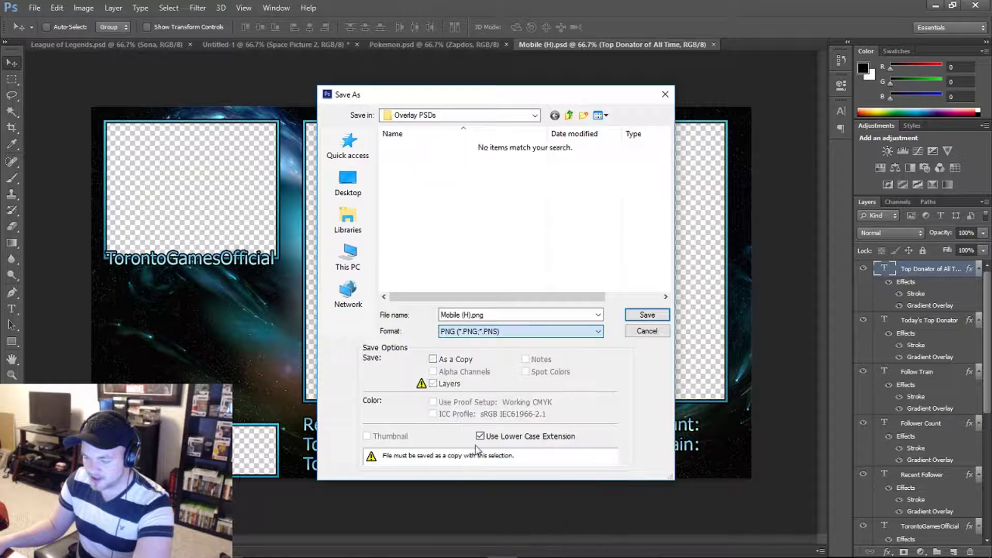
{"action": "left_click", "coordinate": [455, 115]}
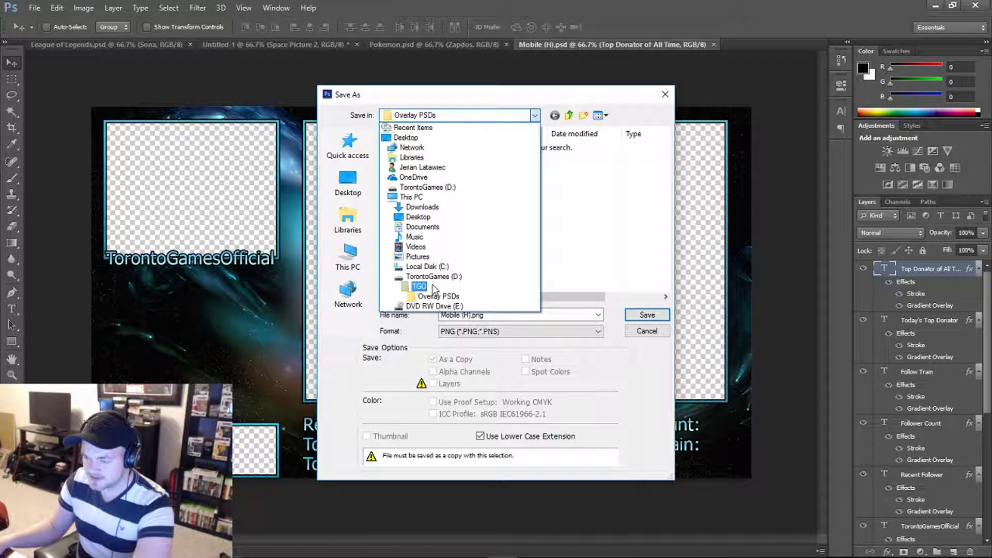
{"action": "left_click", "coordinate": [433, 288]}
{"action": "double_click", "coordinate": [433, 173]}
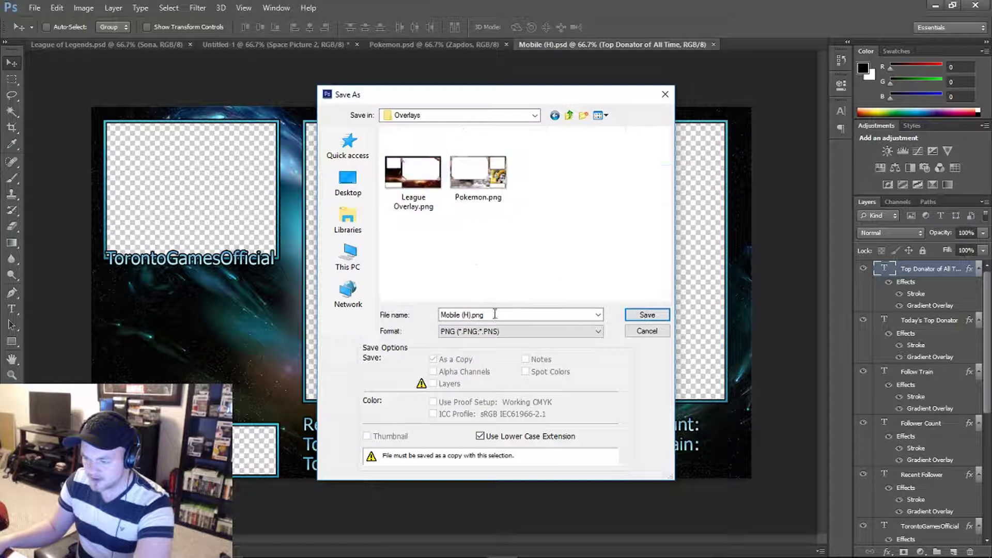
{"action": "left_click", "coordinate": [647, 315]}
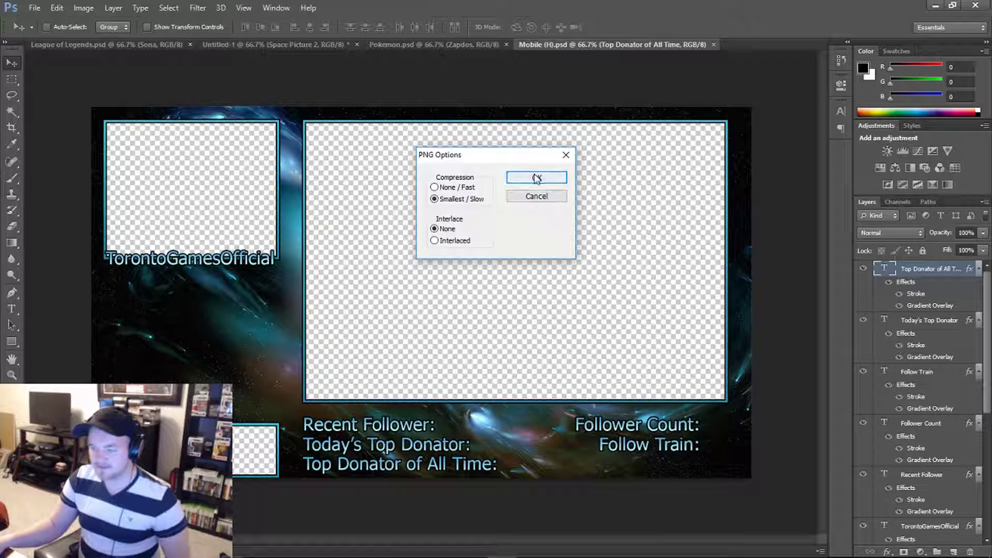
{"action": "left_click", "coordinate": [537, 178]}
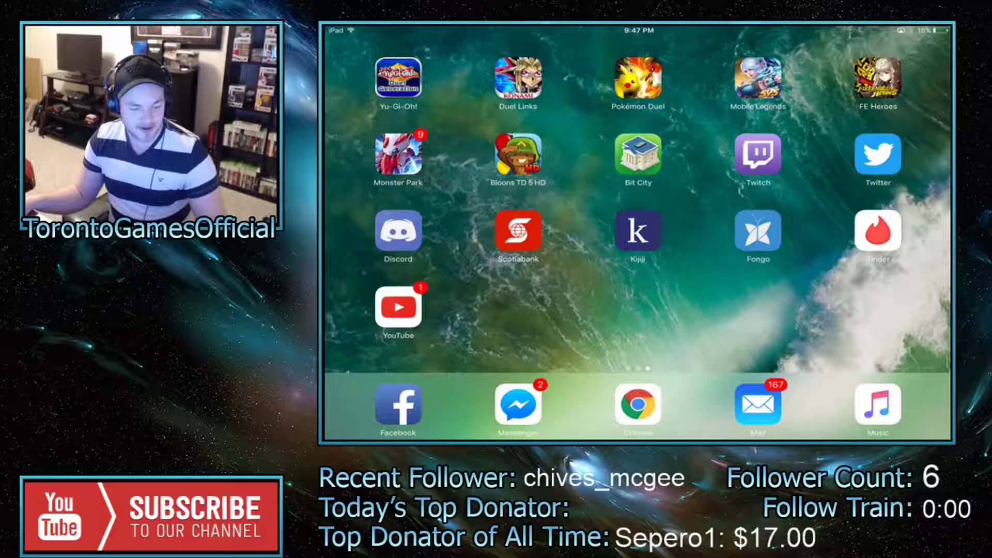
- Switch to the mirrored iPad in the live overlay and start the Monster Park game with the device's sound muted
{"action": "left_click", "coordinate": [398, 154]}
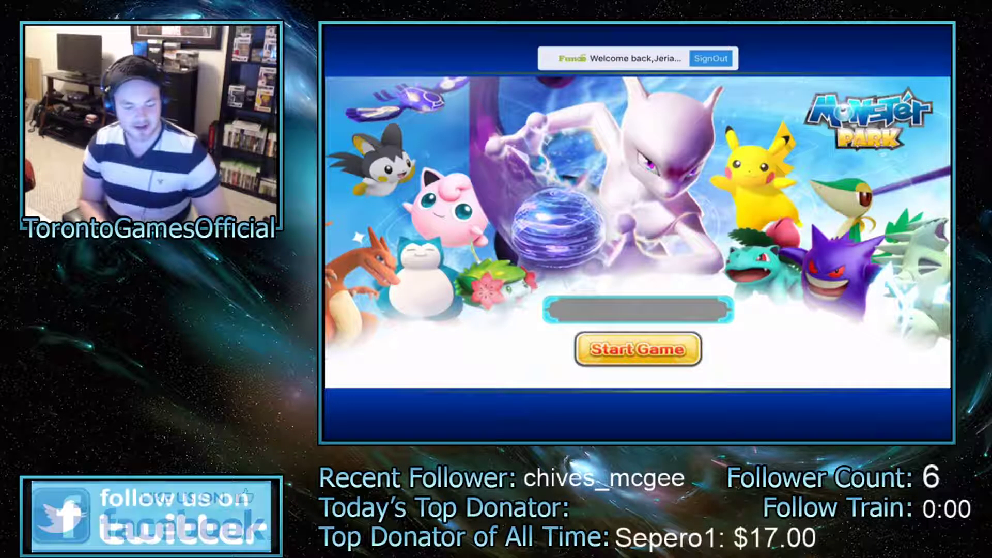
{"action": "key", "text": "XF86AudioMute"}
{"action": "key", "text": "XF86AudioMute"}
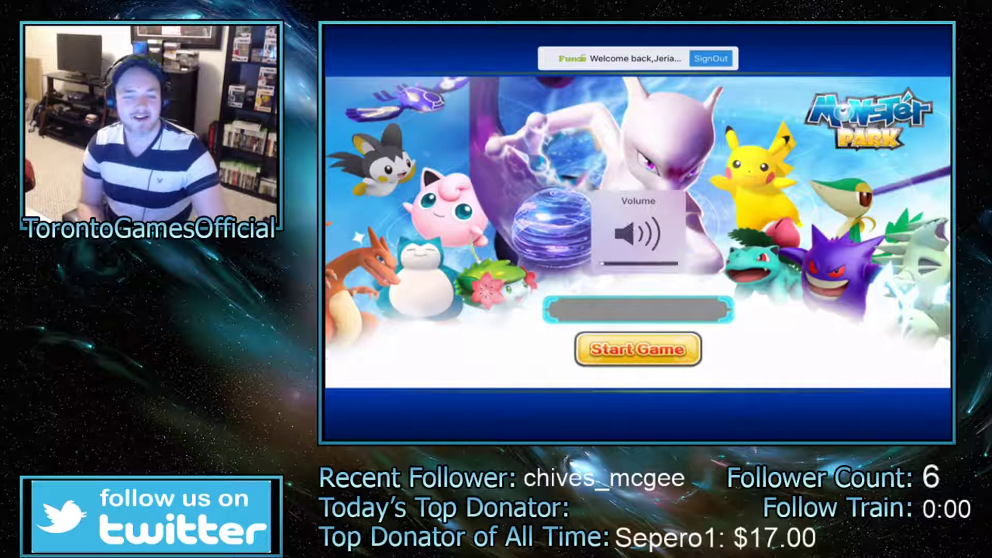
{"action": "key", "text": "XF86AudioMute"}
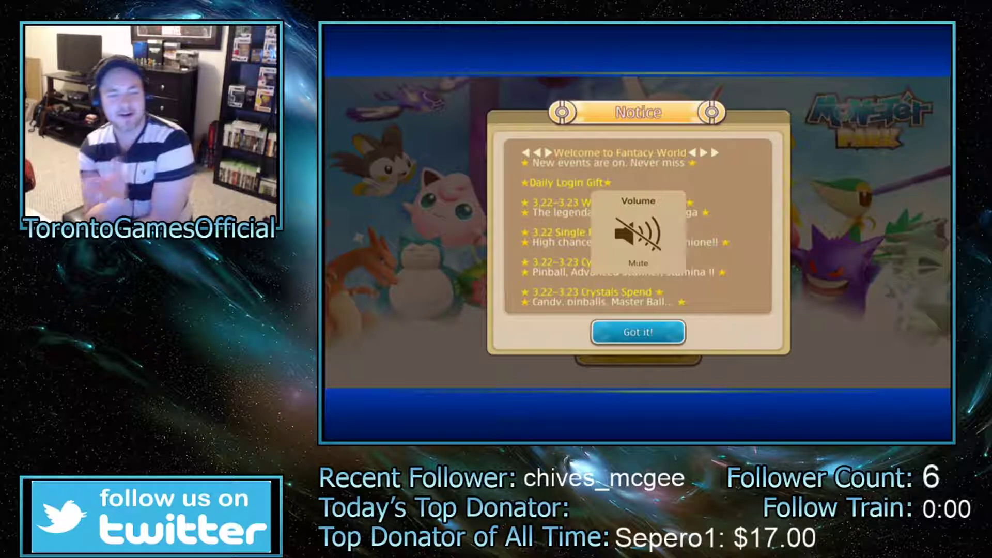
{"action": "key", "text": "Return"}
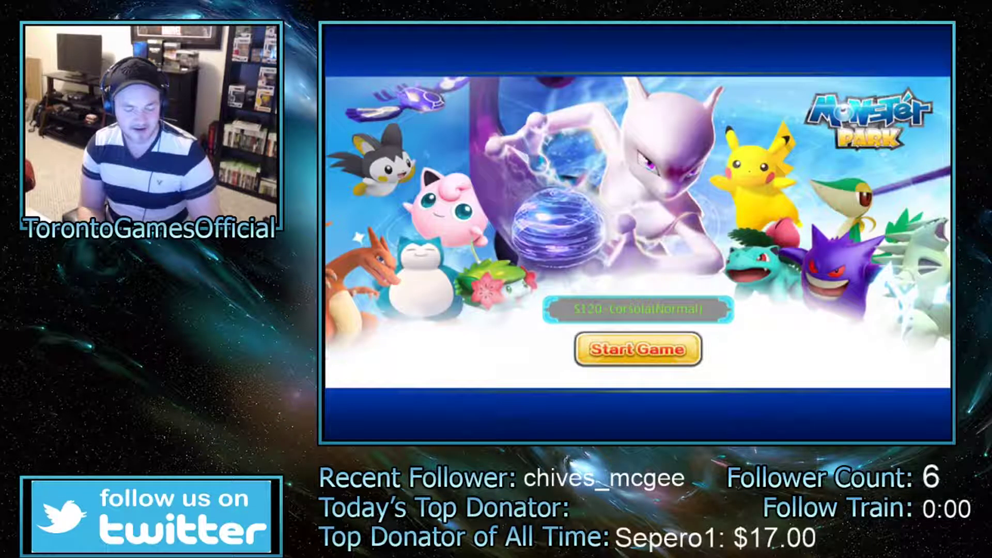
{"action": "key", "text": "Return"}
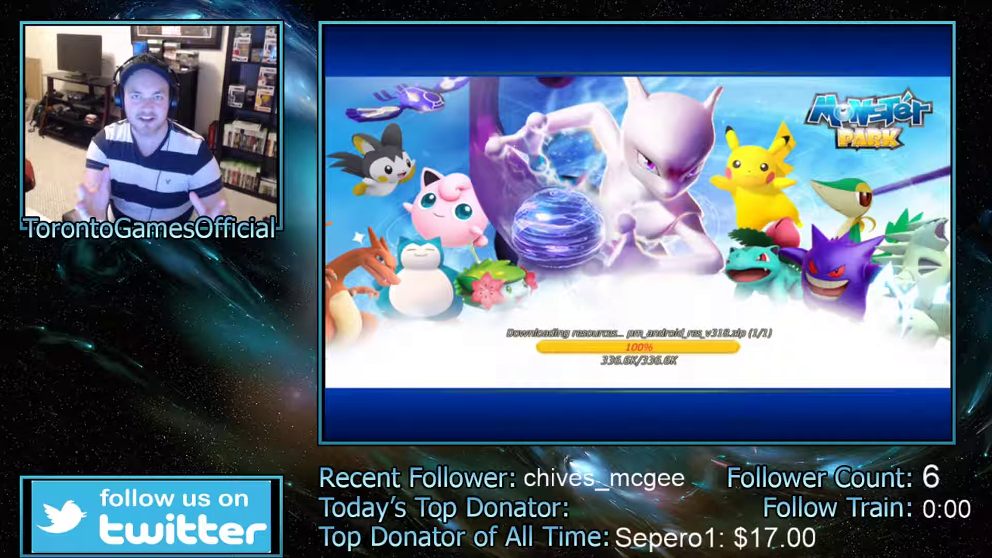